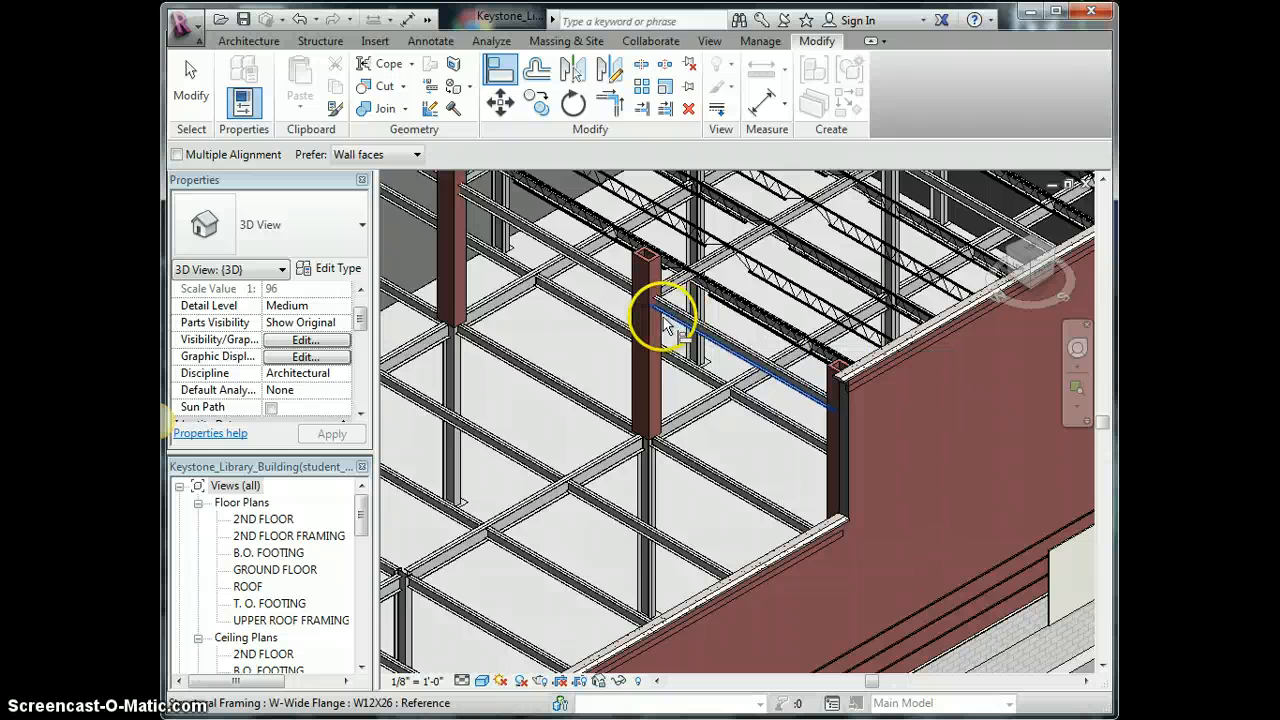
- Examine how the W12X26 beams meet the brick-clad columns, close up in 3D and from the building's left side
{"action": "scroll", "coordinate": [651, 314], "scroll_direction": "up", "scroll_amount": 5}
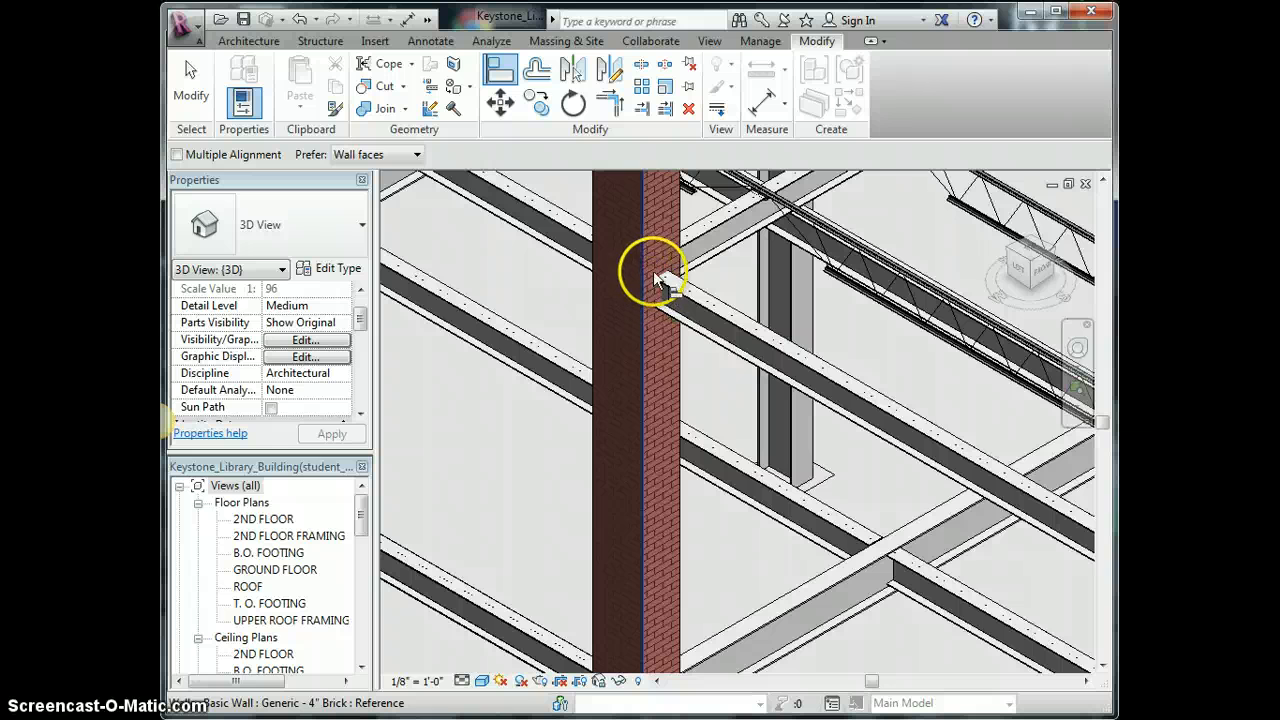
{"action": "left_click", "coordinate": [696, 314]}
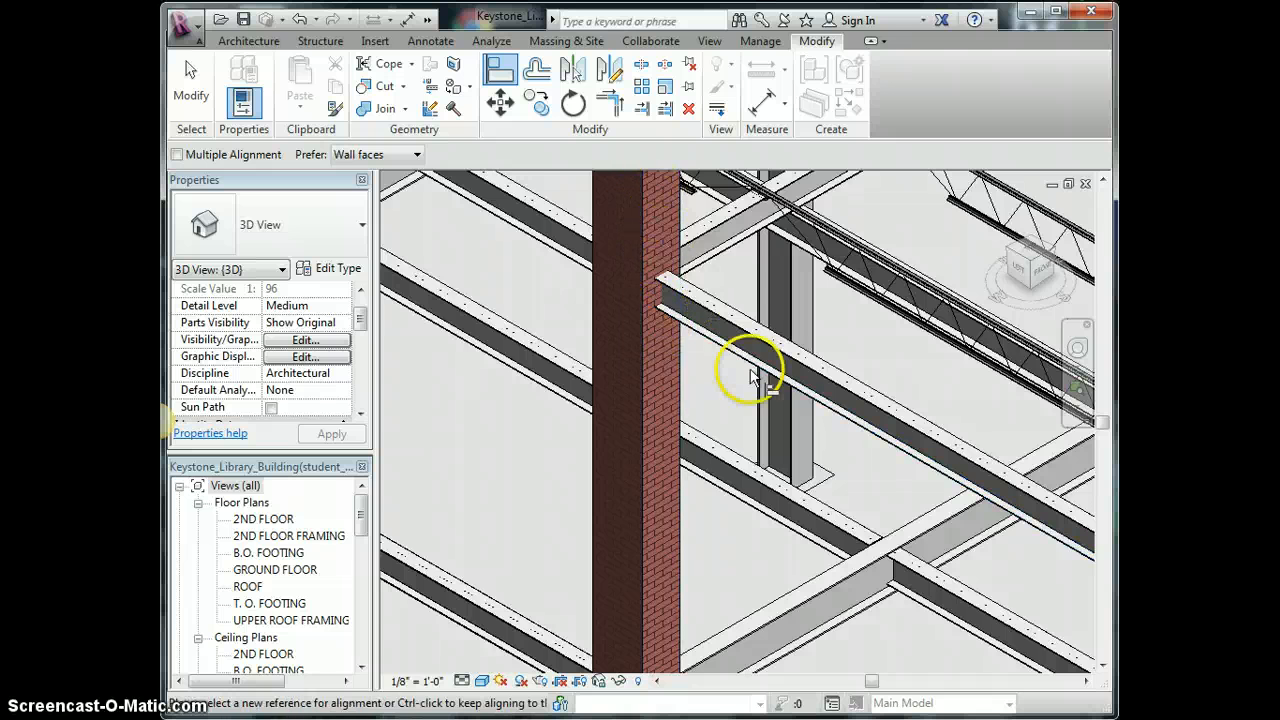
{"action": "scroll", "coordinate": [749, 371], "scroll_direction": "down", "scroll_amount": 2}
{"action": "scroll", "coordinate": [750, 375], "scroll_direction": "down", "scroll_amount": 2}
{"action": "middle_click_drag", "start_coordinate": [757, 389], "coordinate": [700, 381]}
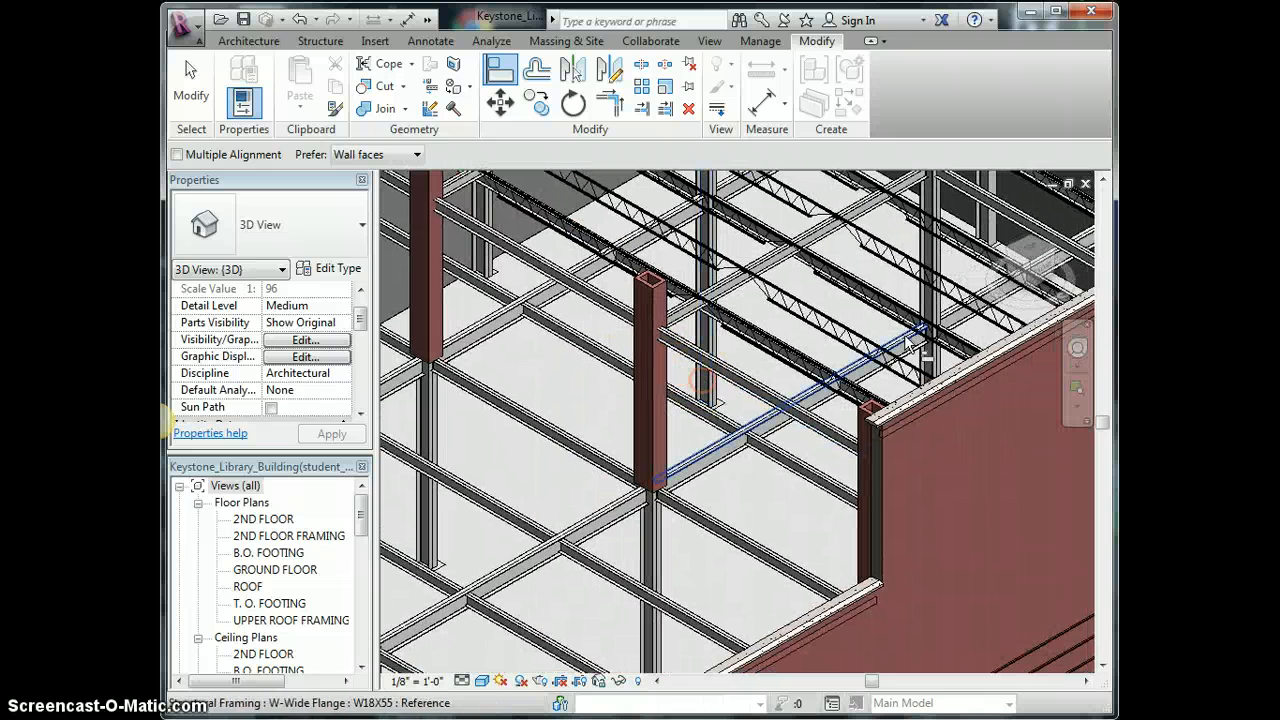
{"action": "left_click", "coordinate": [1024, 266]}
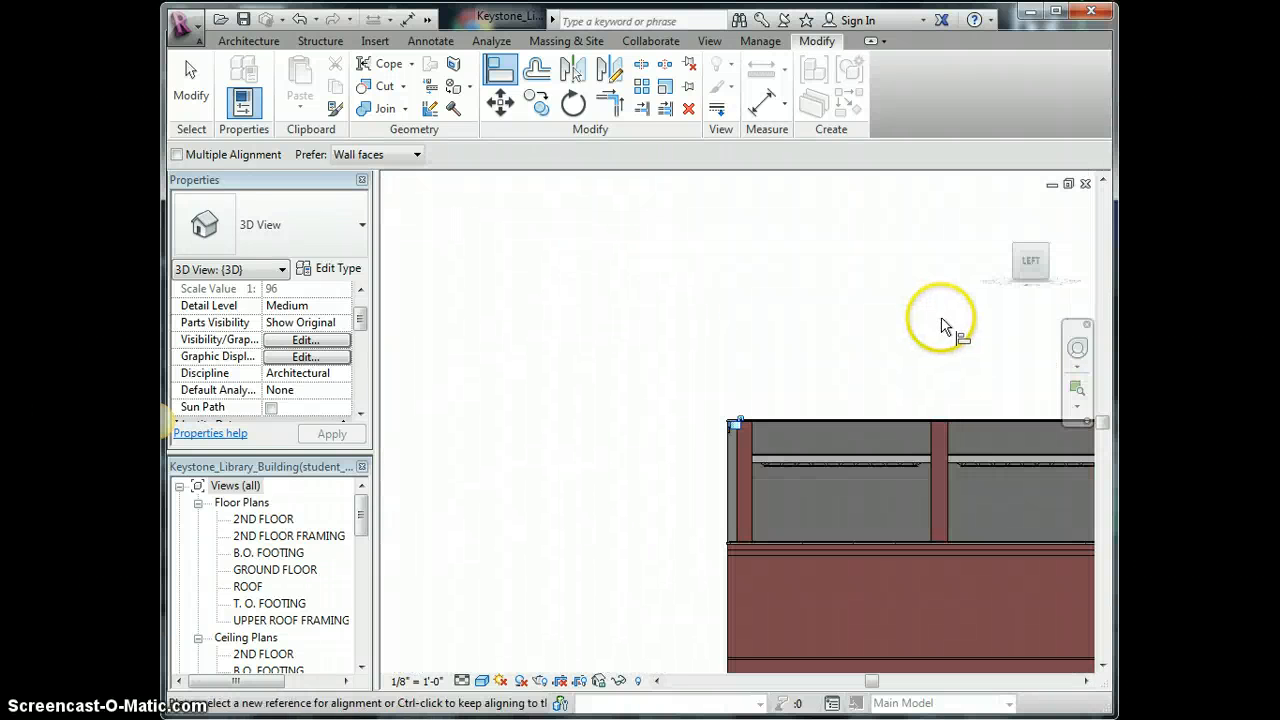
{"action": "middle_click_drag", "start_coordinate": [945, 523], "coordinate": [578, 506]}
{"action": "scroll", "coordinate": [903, 478], "scroll_direction": "up", "scroll_amount": 5}
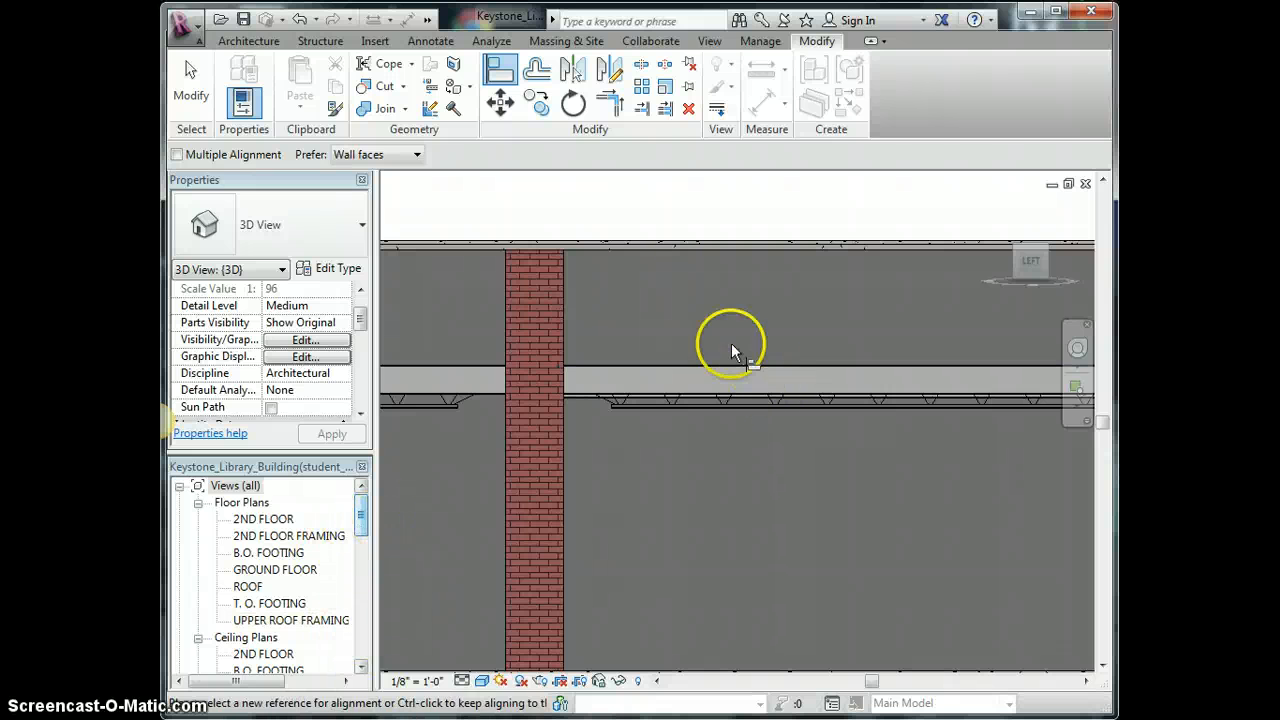
- Open the WEST building elevation
{"action": "left_click", "coordinate": [362, 667]}
{"action": "left_click", "coordinate": [362, 667]}
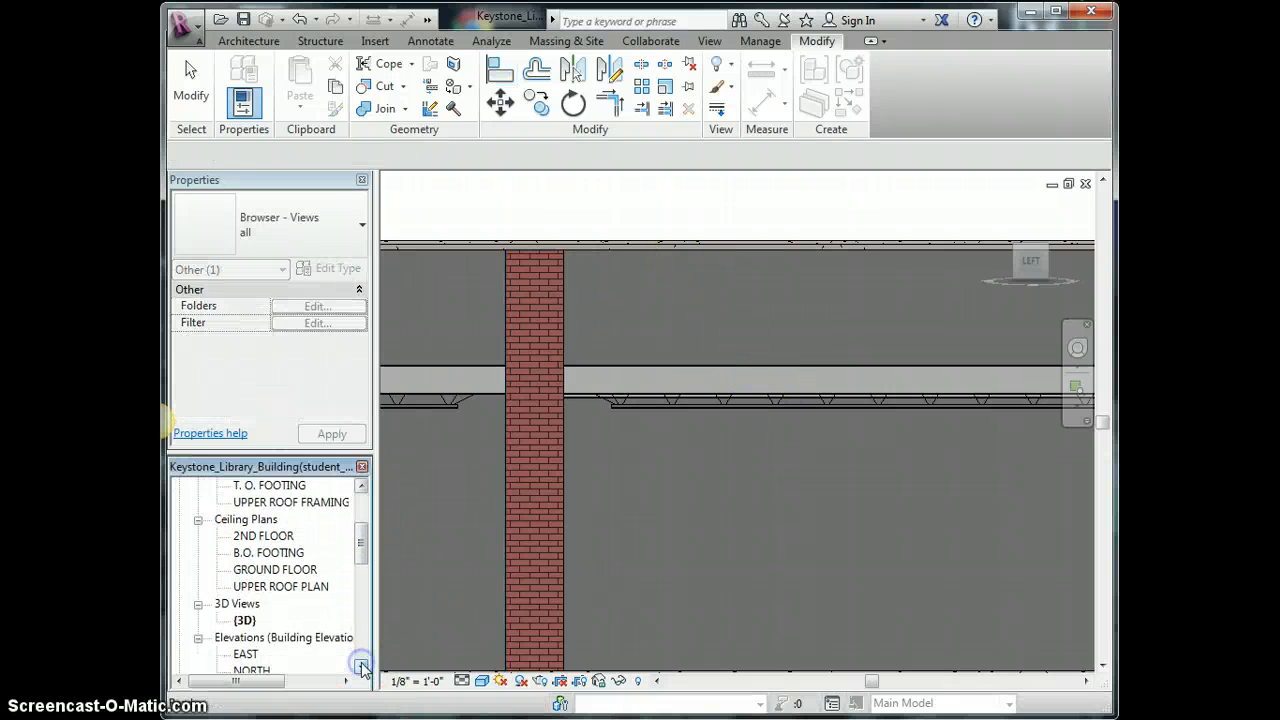
{"action": "left_click", "coordinate": [362, 667]}
{"action": "left_click", "coordinate": [362, 667]}
{"action": "left_click", "coordinate": [362, 667]}
{"action": "left_click", "coordinate": [255, 655]}
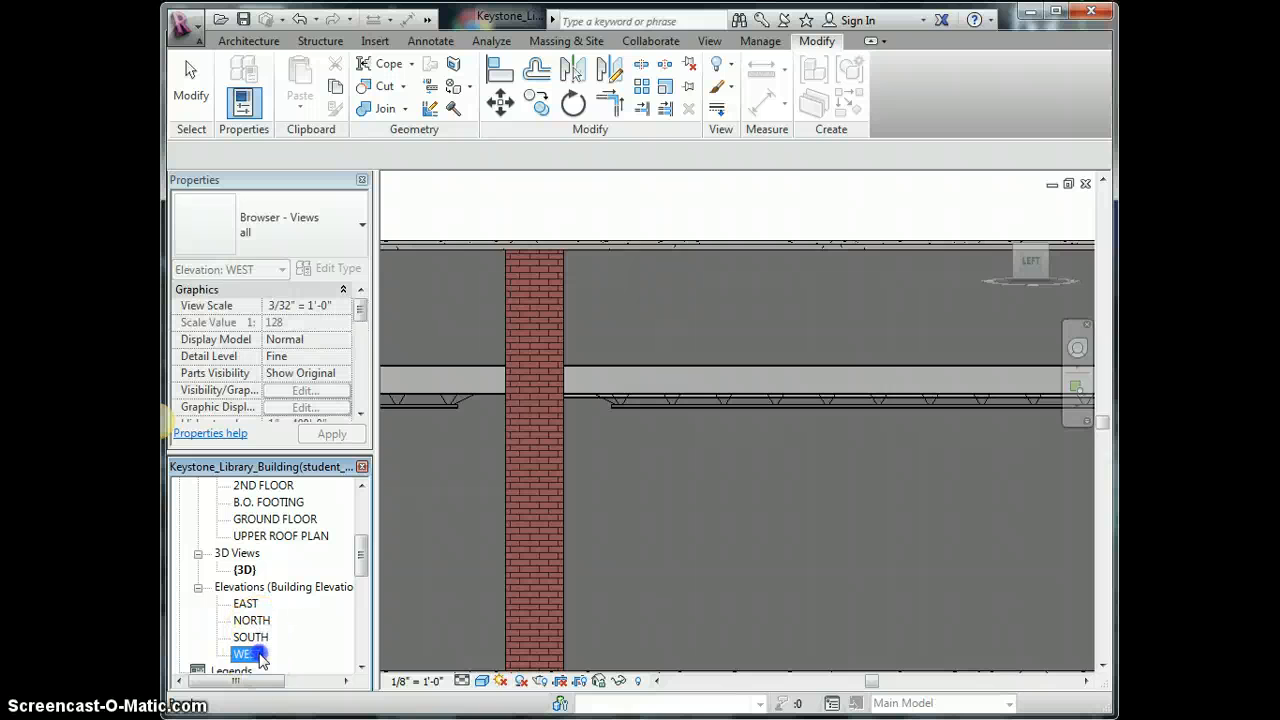
{"action": "double_click", "coordinate": [258, 656]}
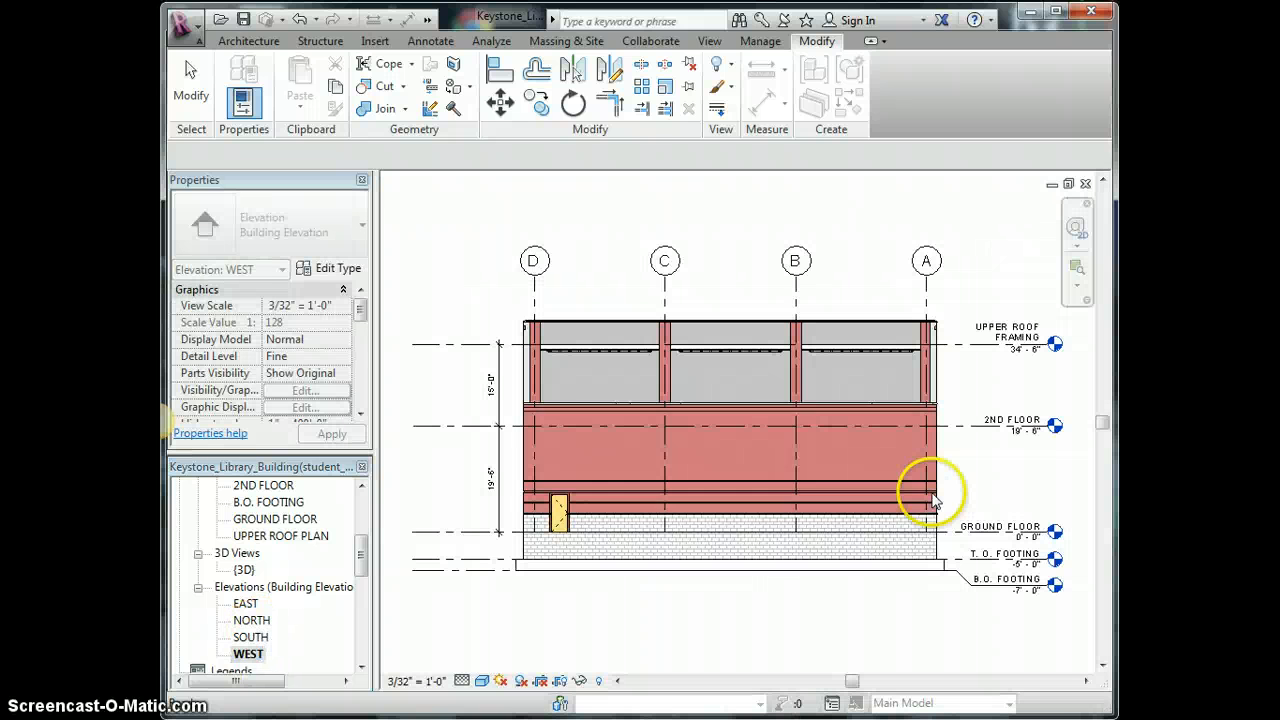
- Measure the vertical distance from the top of the W12X26 beam to the underside of the bar joist near grid A
{"action": "scroll", "coordinate": [1006, 423], "scroll_direction": "up", "scroll_amount": 4}
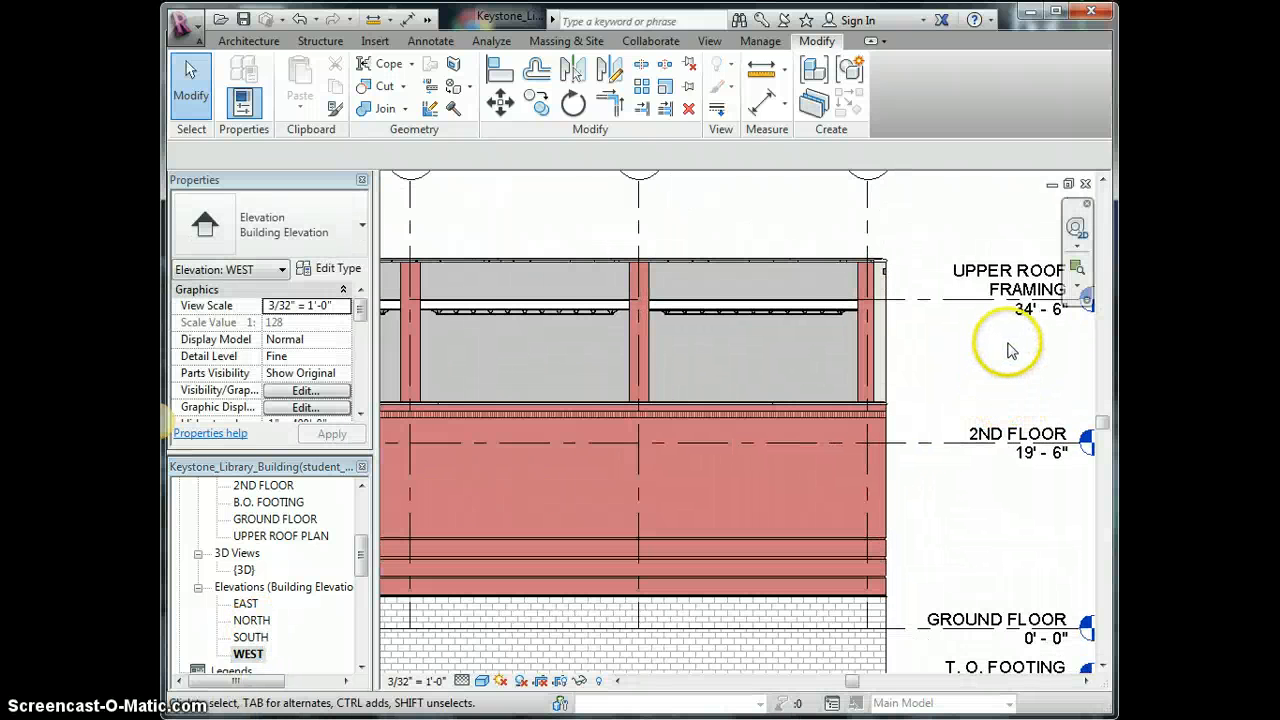
{"action": "scroll", "coordinate": [714, 296], "scroll_direction": "up", "scroll_amount": 4}
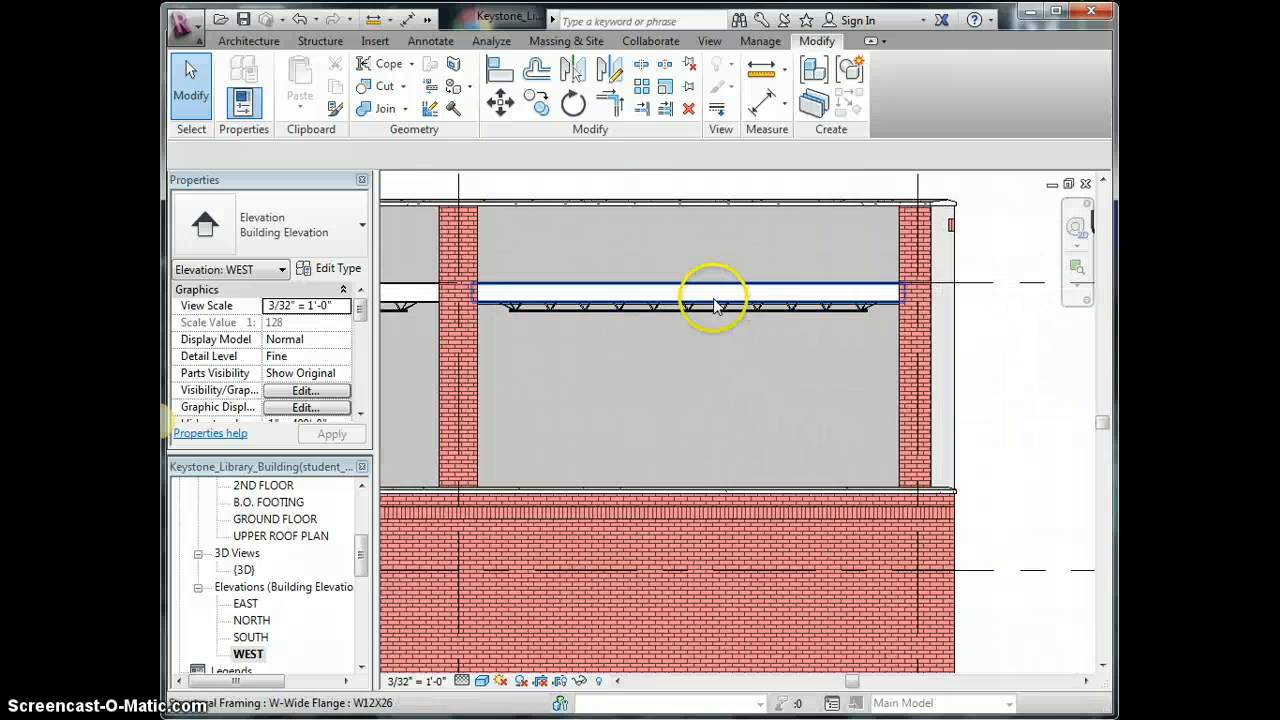
{"action": "scroll", "coordinate": [707, 305], "scroll_direction": "down", "scroll_amount": 5}
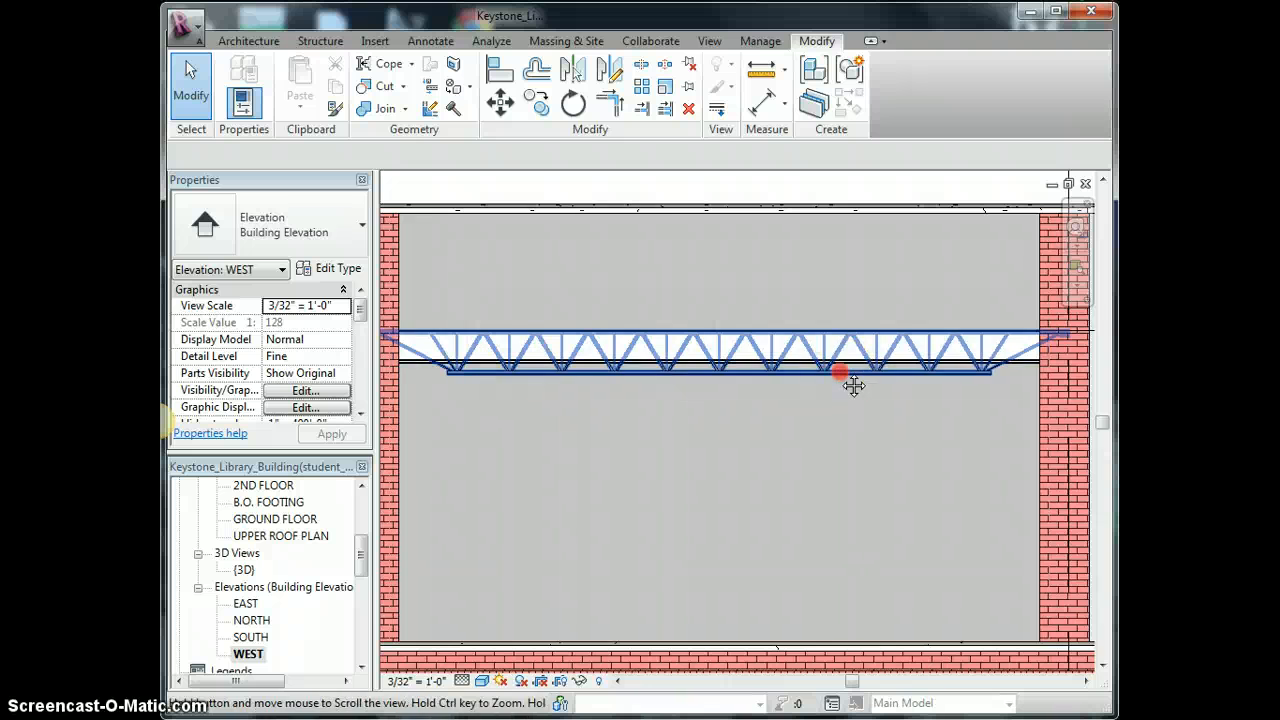
{"action": "middle_click_drag", "start_coordinate": [851, 380], "coordinate": [665, 407]}
{"action": "scroll", "coordinate": [1012, 375], "scroll_direction": "down", "scroll_amount": 3}
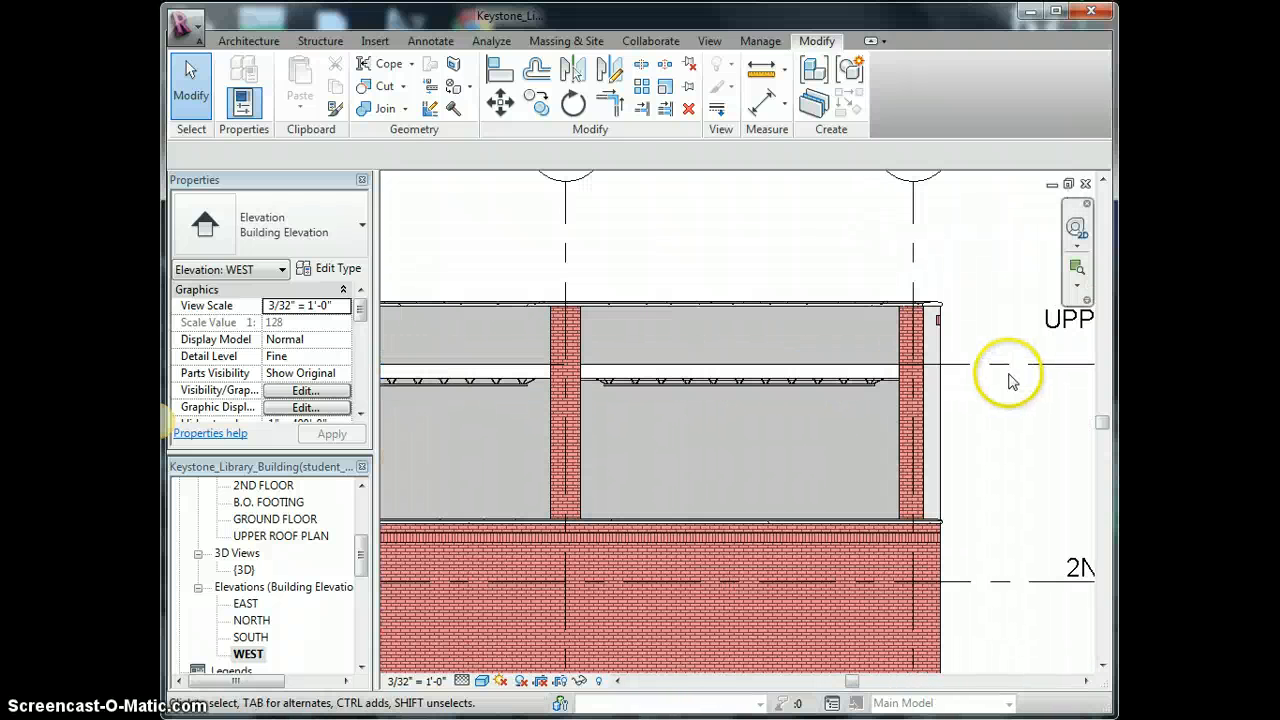
{"action": "middle_click_drag", "start_coordinate": [980, 380], "coordinate": [865, 383]}
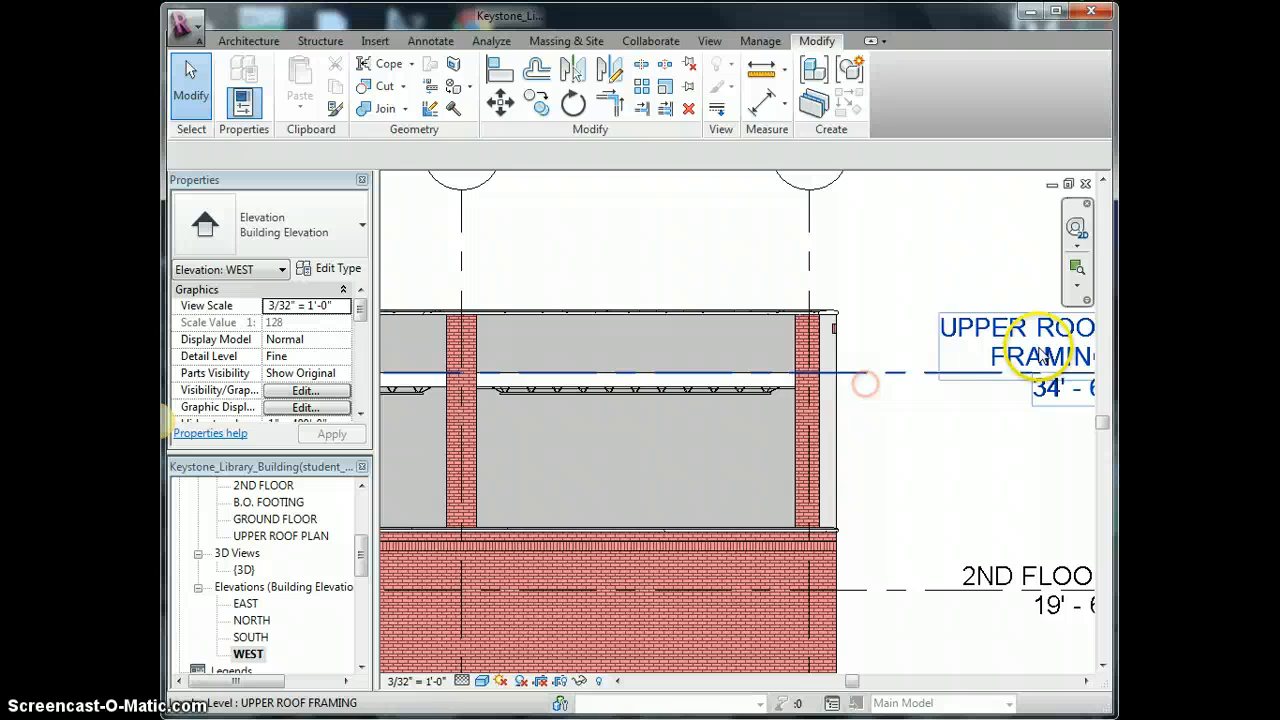
{"action": "left_click", "coordinate": [755, 78]}
{"action": "scroll", "coordinate": [694, 372], "scroll_direction": "up", "scroll_amount": 2}
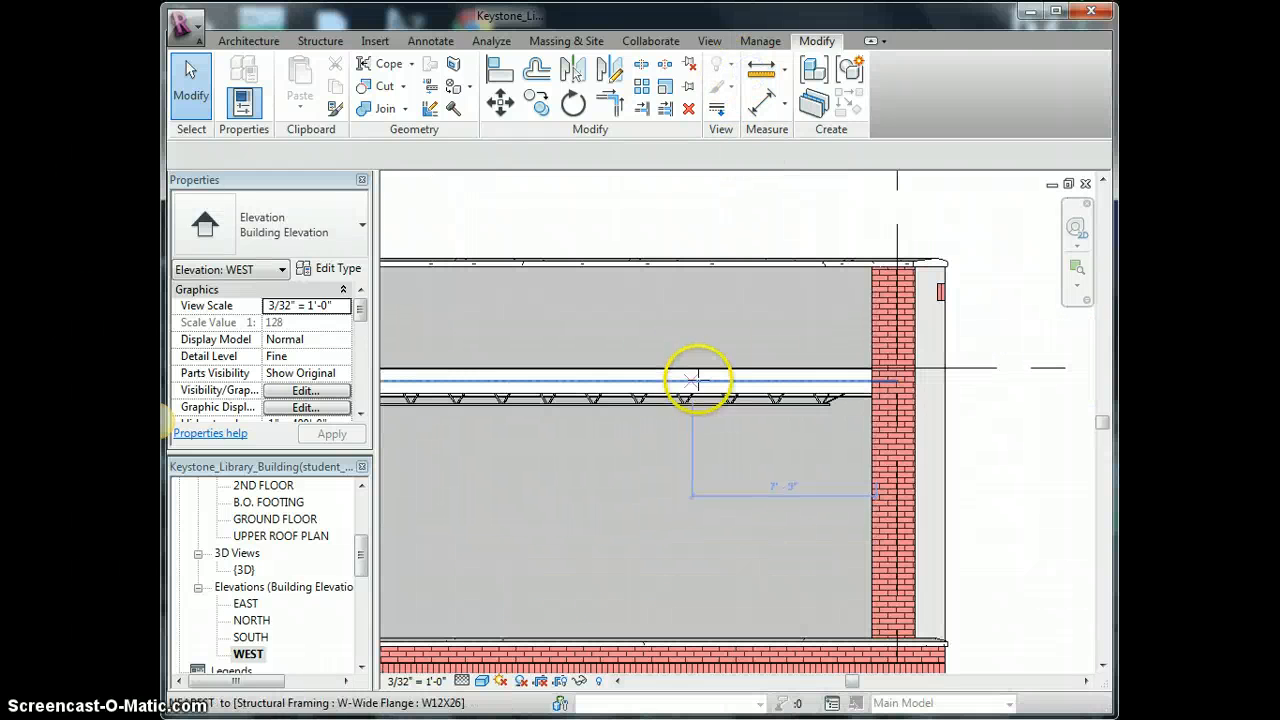
{"action": "left_click", "coordinate": [716, 370]}
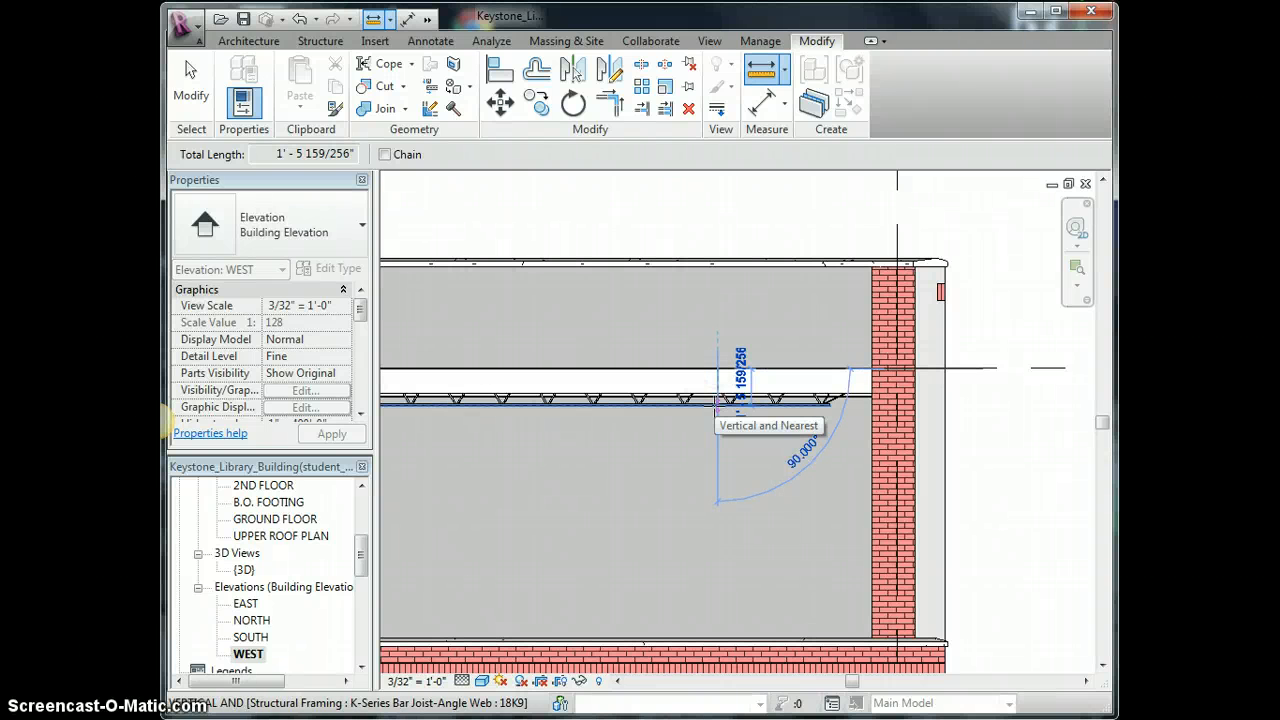
{"action": "scroll", "coordinate": [716, 403], "scroll_direction": "up", "scroll_amount": 2}
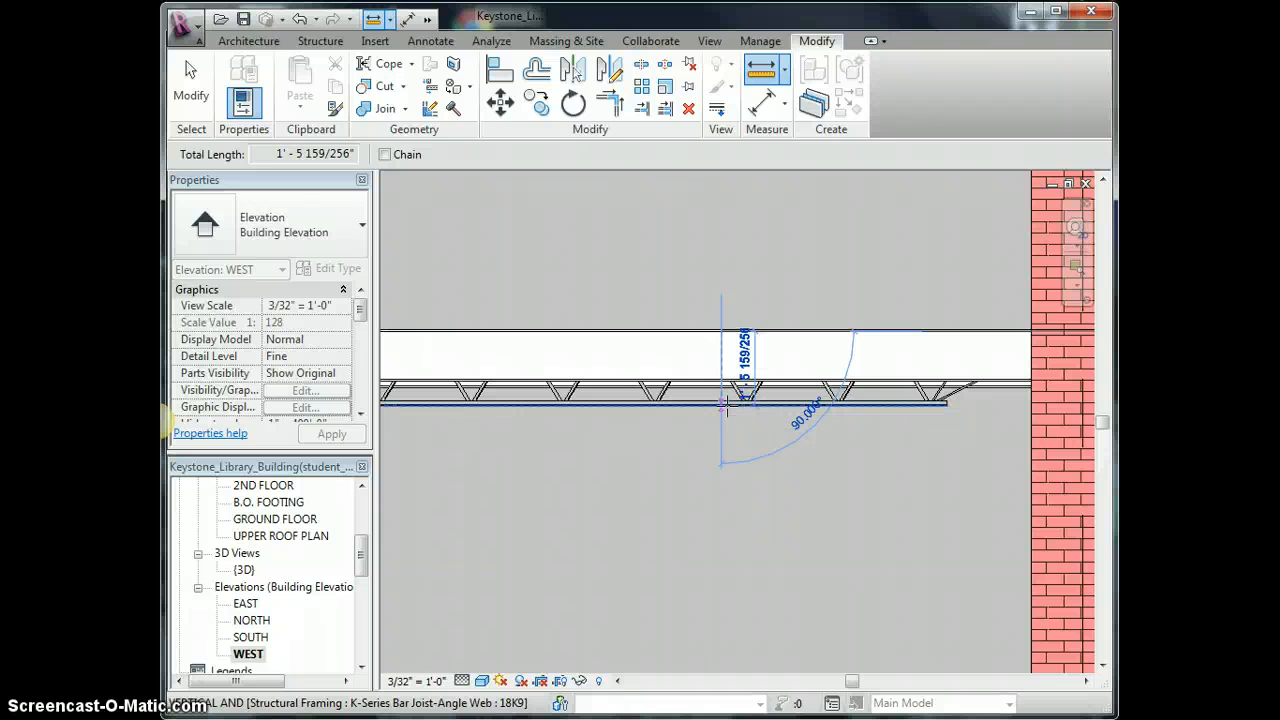
{"action": "scroll", "coordinate": [722, 404], "scroll_direction": "down", "scroll_amount": 2}
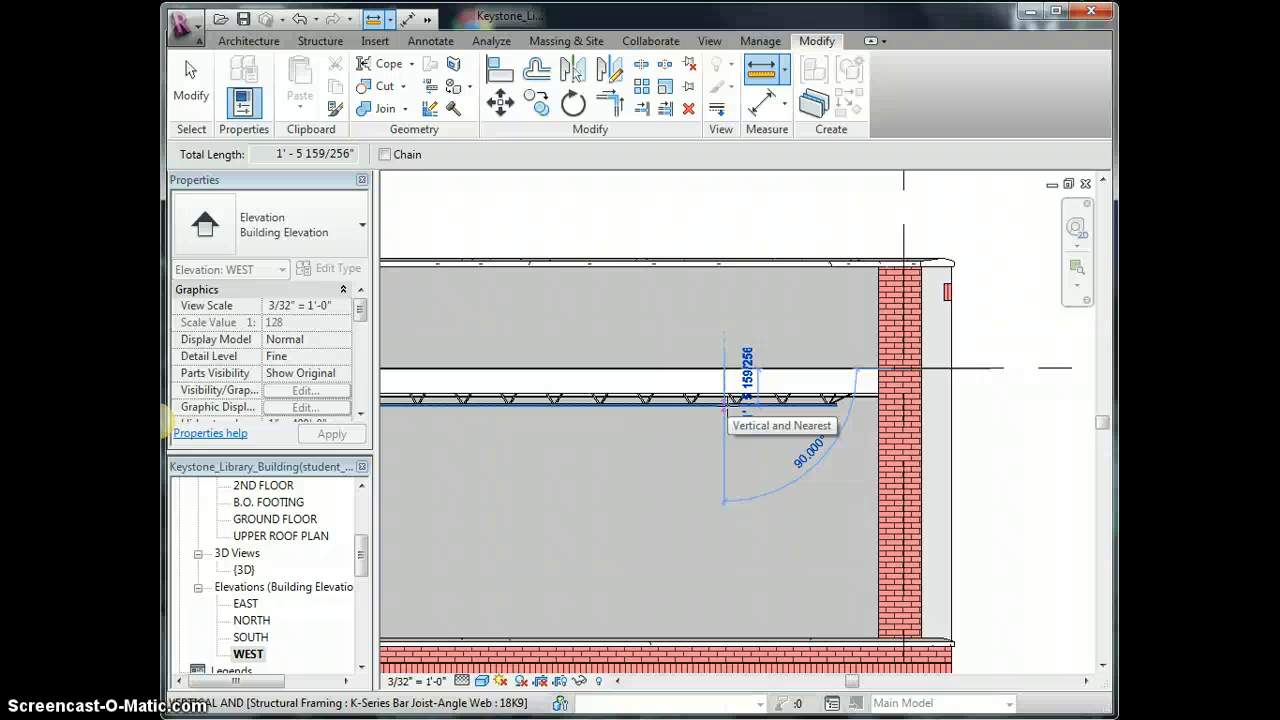
{"action": "left_click", "coordinate": [713, 410]}
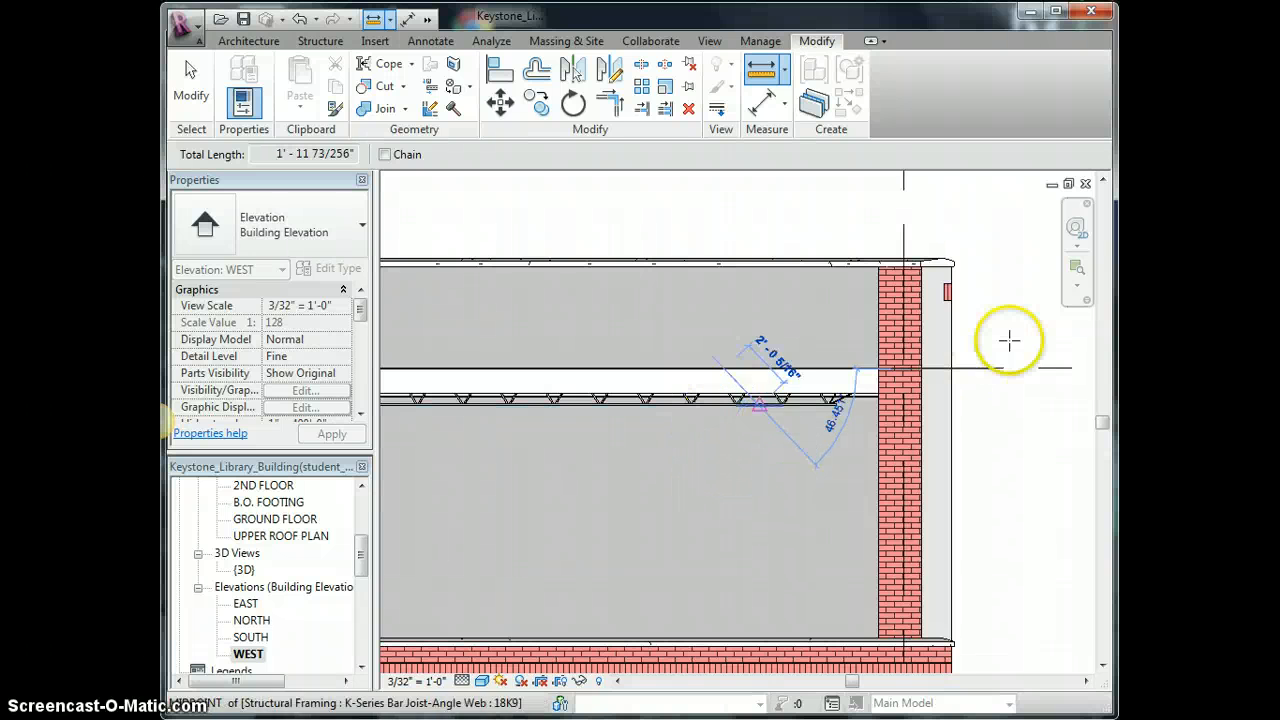
- Return to the default 3D view and orient it to the top, framing the bay between two brick-clad columns
{"action": "left_click", "coordinate": [709, 41]}
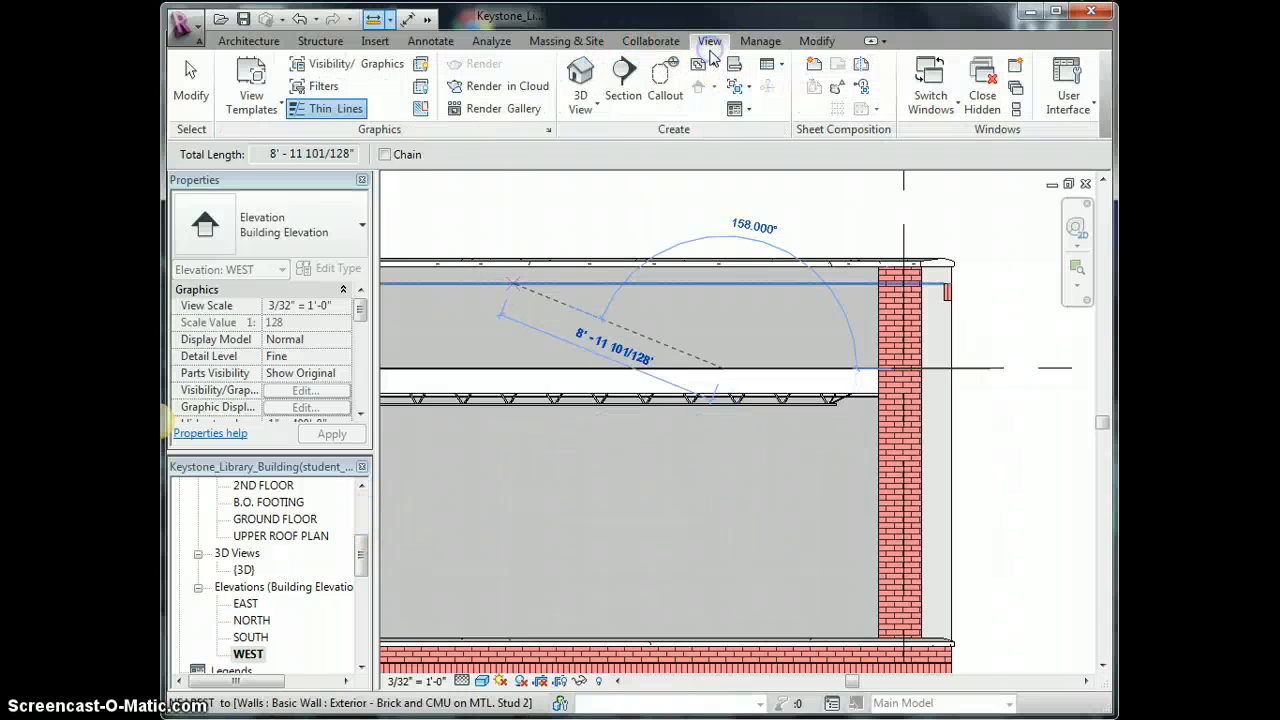
{"action": "left_click", "coordinate": [580, 78]}
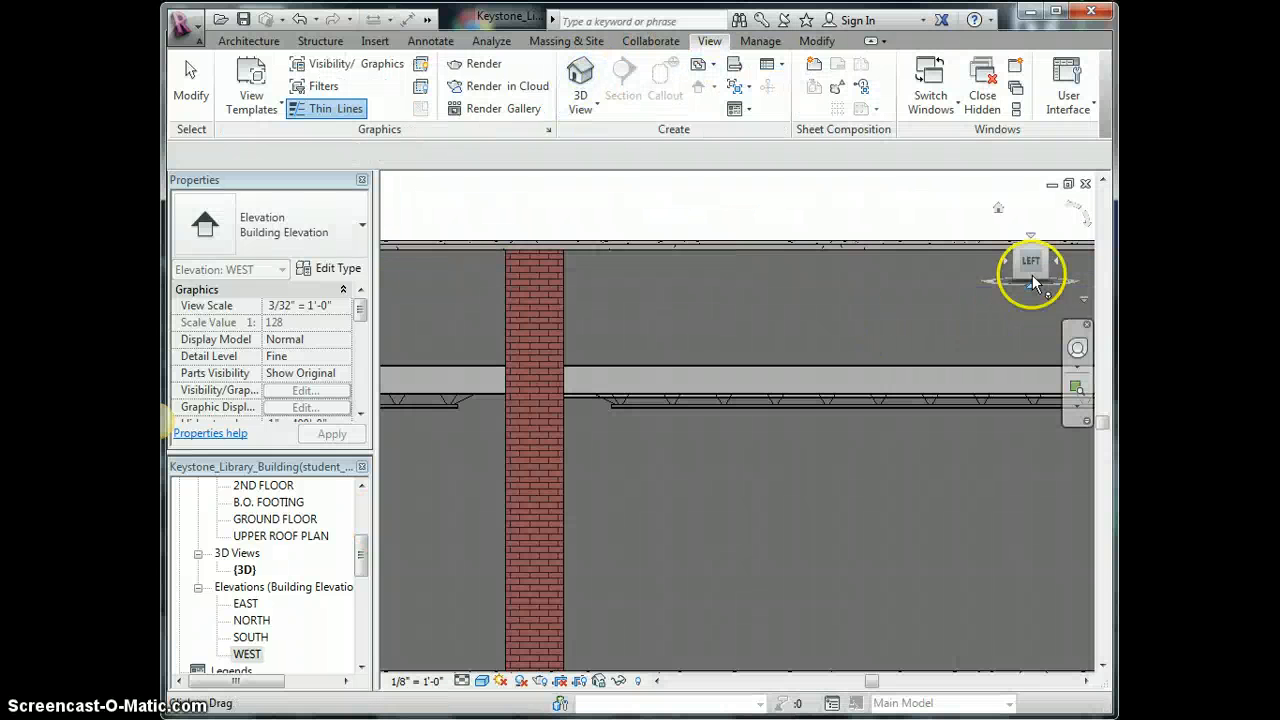
{"action": "left_click", "coordinate": [1046, 250]}
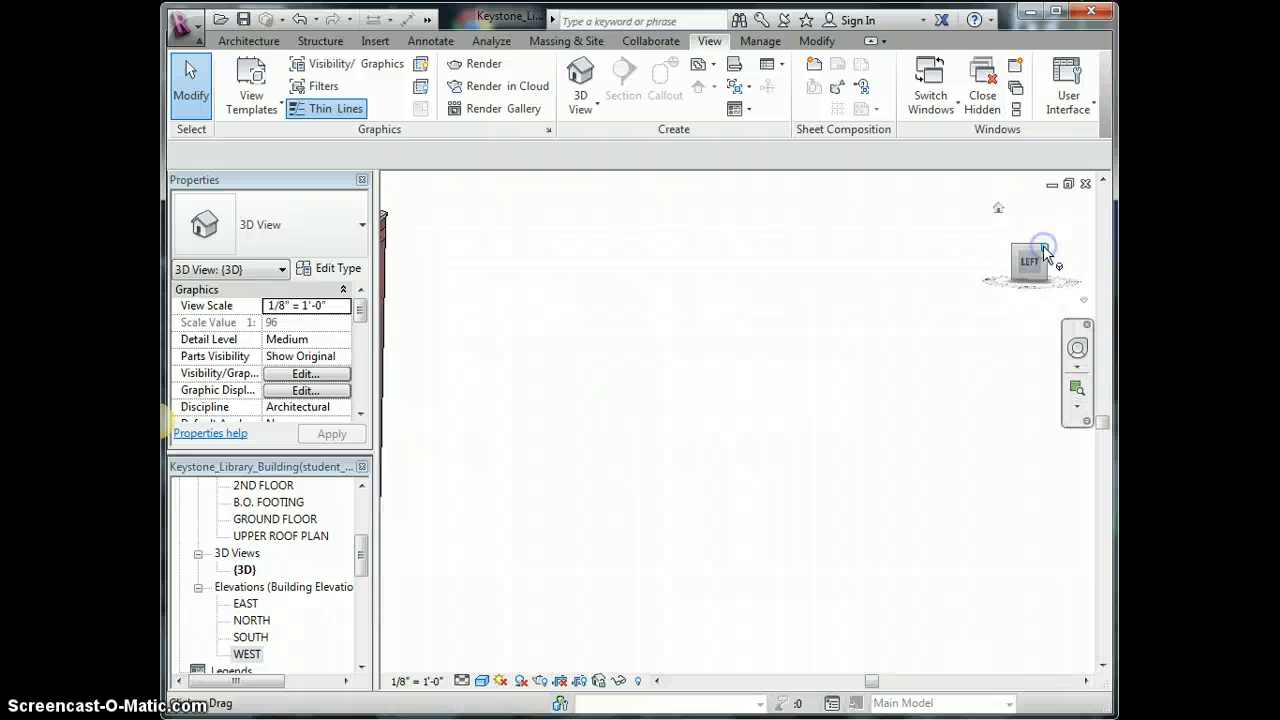
{"action": "left_click", "coordinate": [1034, 250]}
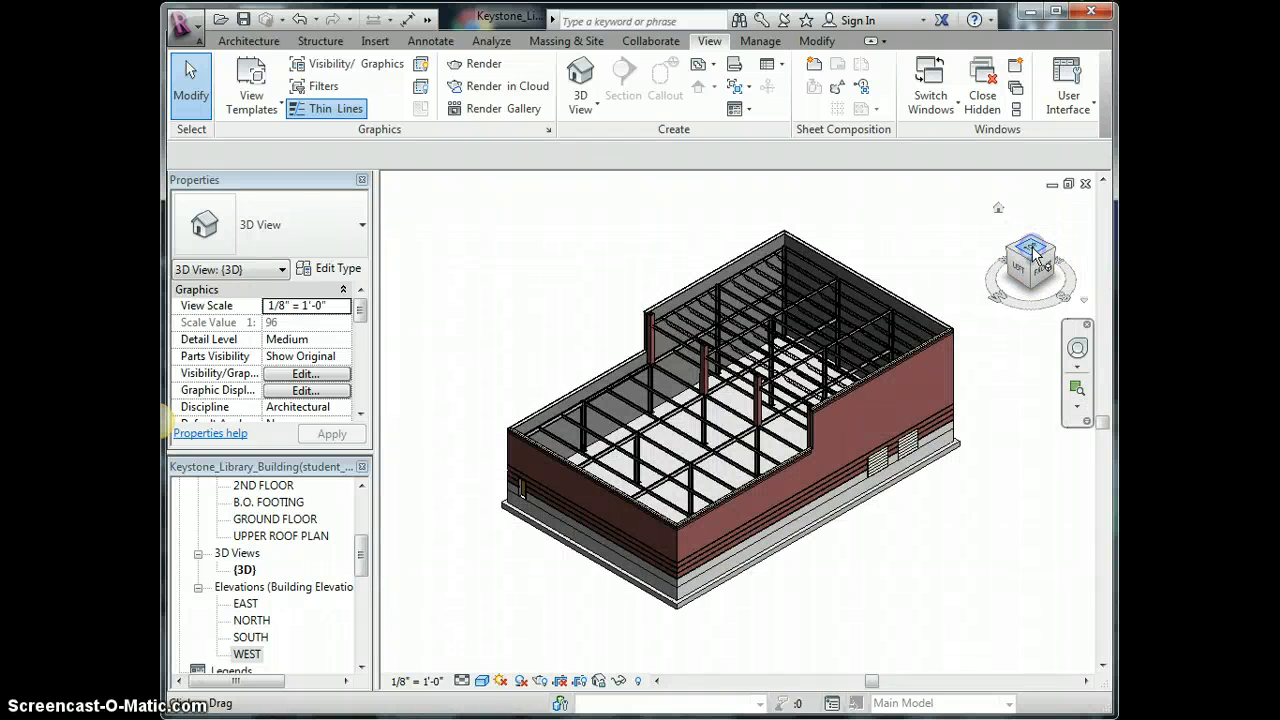
{"action": "scroll", "coordinate": [745, 490], "scroll_direction": "up", "scroll_amount": 5}
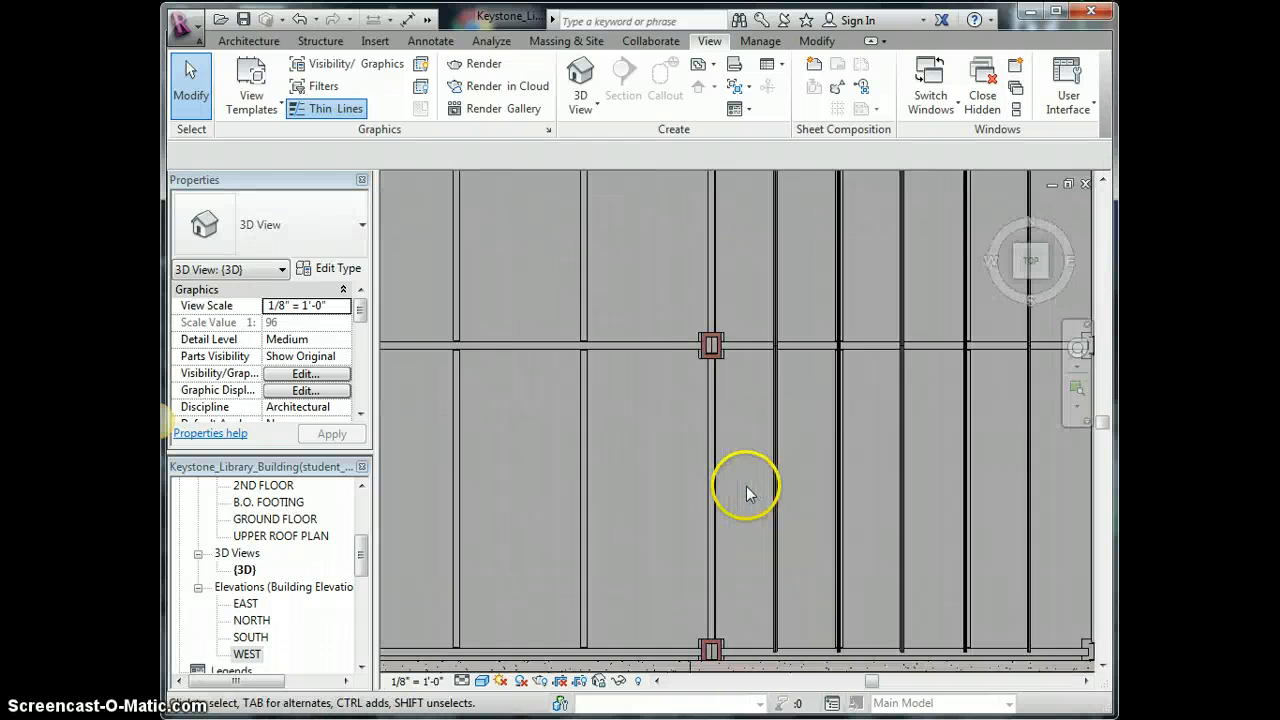
{"action": "middle_click_drag", "start_coordinate": [743, 491], "coordinate": [783, 425]}
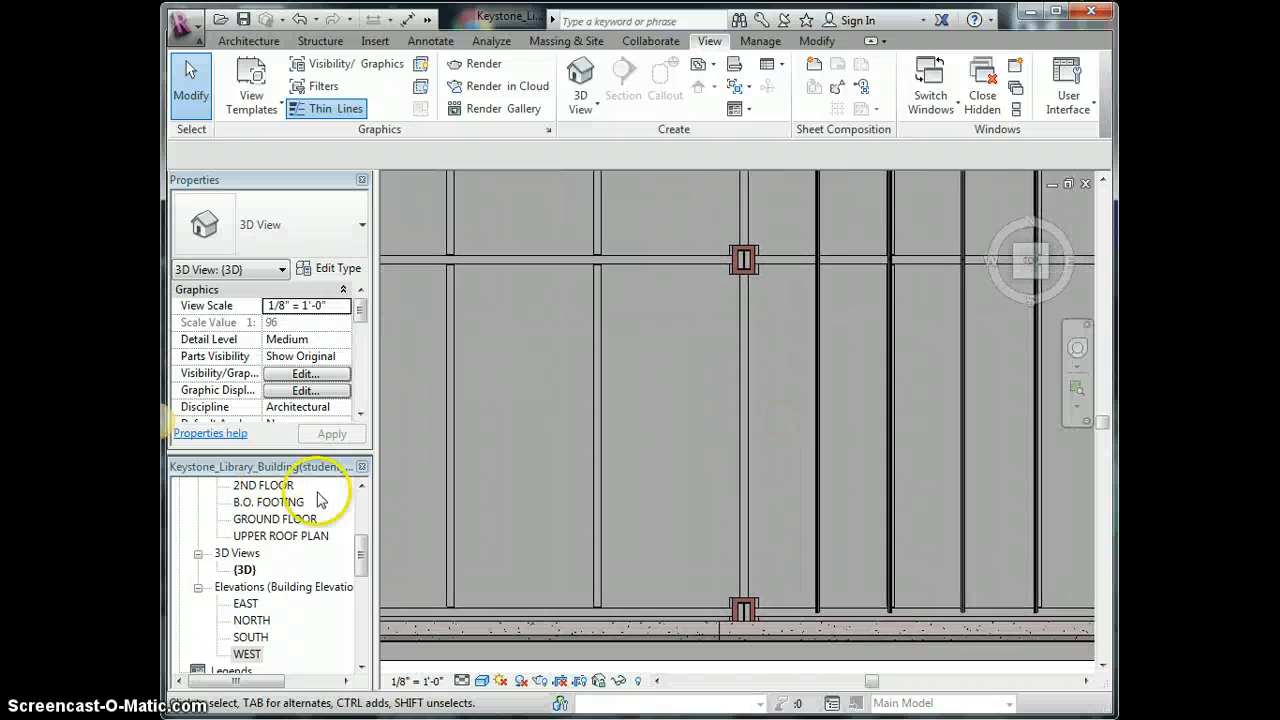
- Start a Generic - 4" Brick wall with its base constraint set to UPPER ROOF FRAMING
{"action": "scroll", "coordinate": [356, 530], "scroll_direction": "up", "scroll_amount": 2}
{"action": "left_click_drag", "start_coordinate": [360, 517], "coordinate": [364, 491]}
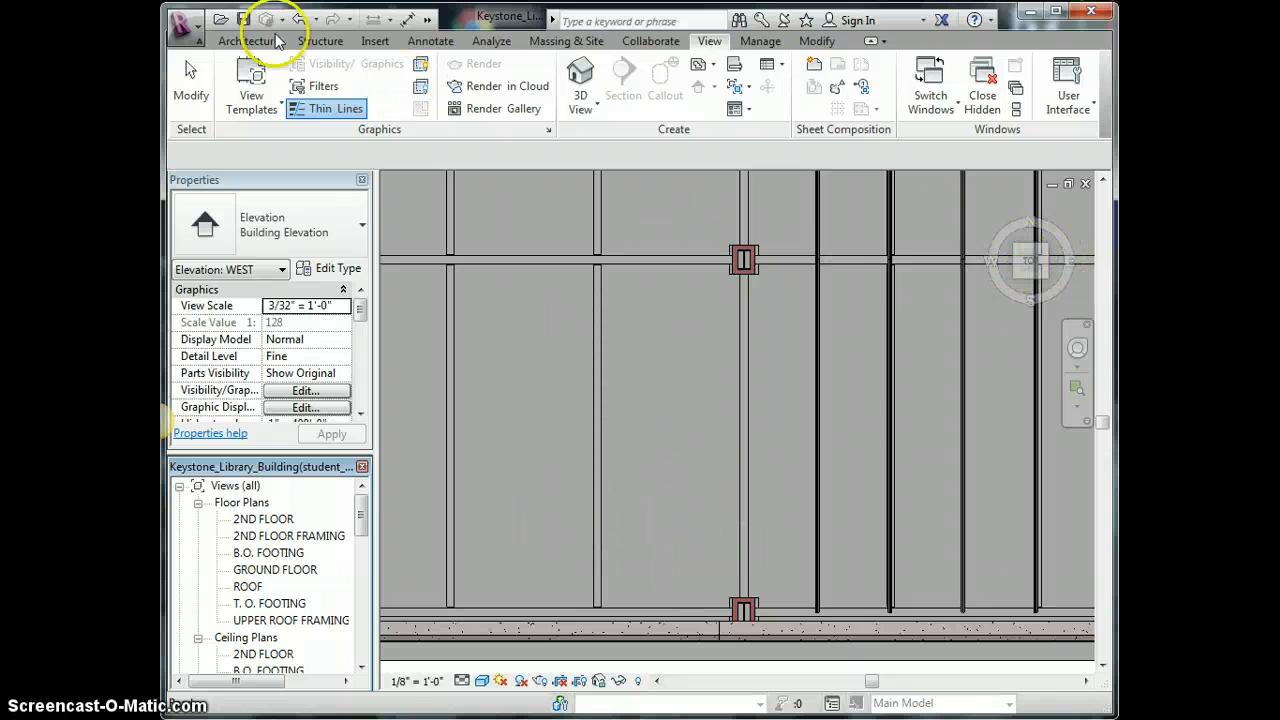
{"action": "left_click", "coordinate": [243, 44]}
{"action": "left_click", "coordinate": [238, 72]}
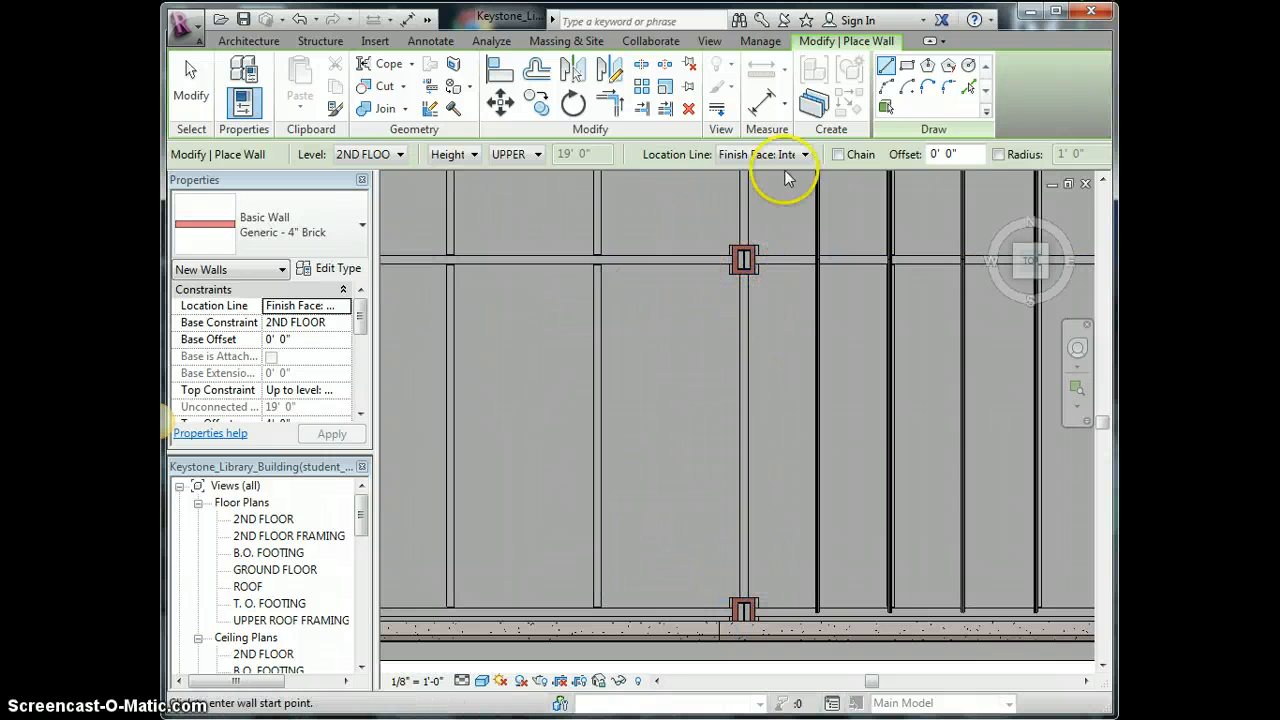
{"action": "left_click", "coordinate": [344, 326]}
{"action": "left_click", "coordinate": [356, 409]}
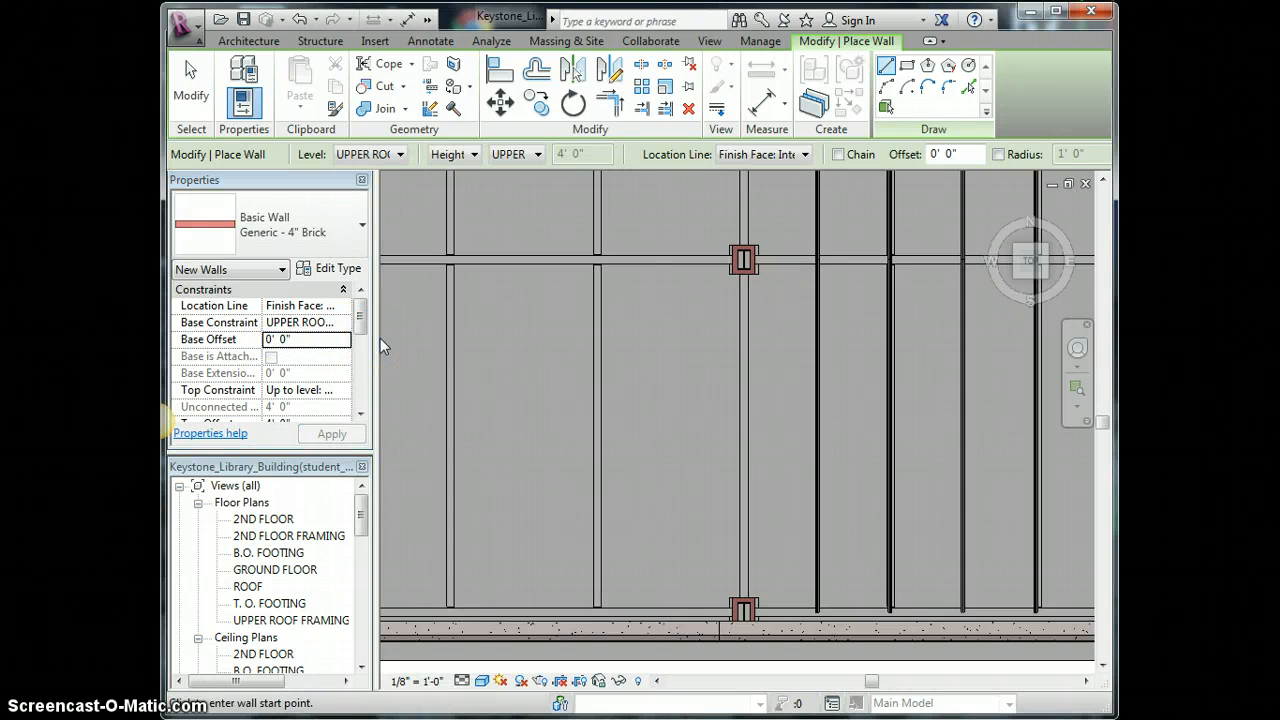
- Set the new wall's base offset to -1' 6" and its top constraint up to level UPPER ROOF FRAMING
{"action": "left_click", "coordinate": [299, 338]}
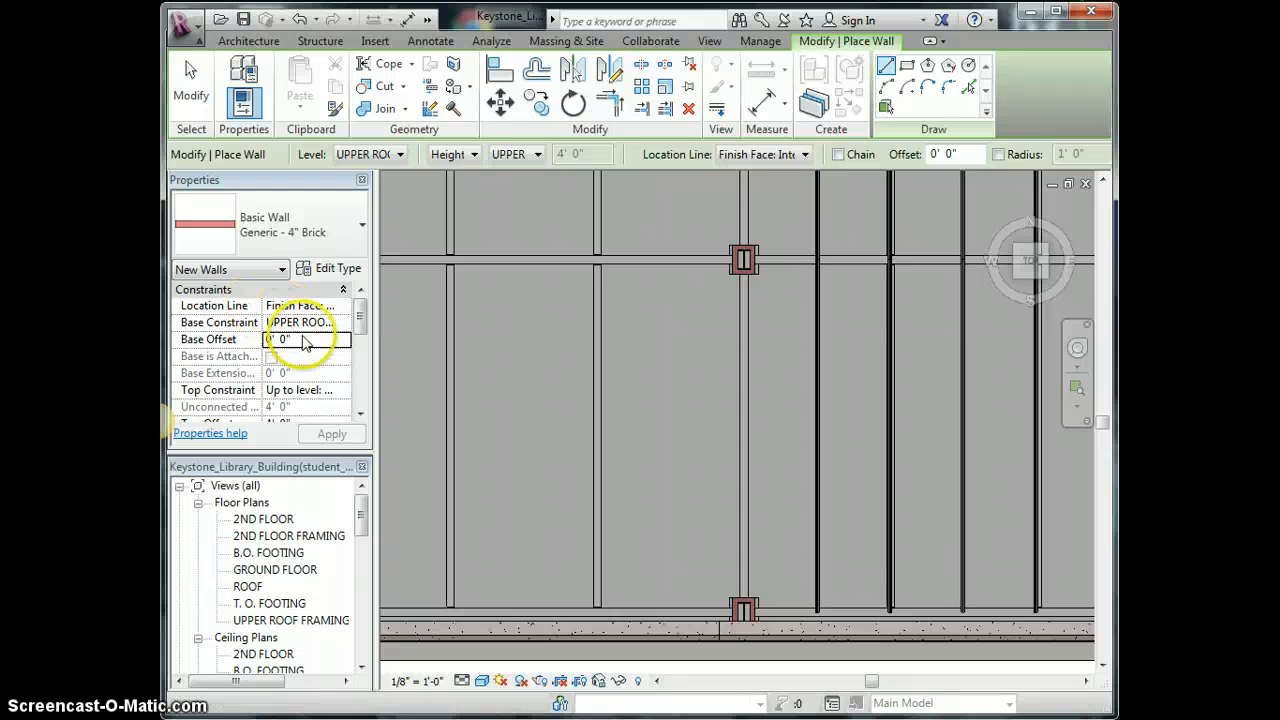
{"action": "left_click", "coordinate": [247, 340]}
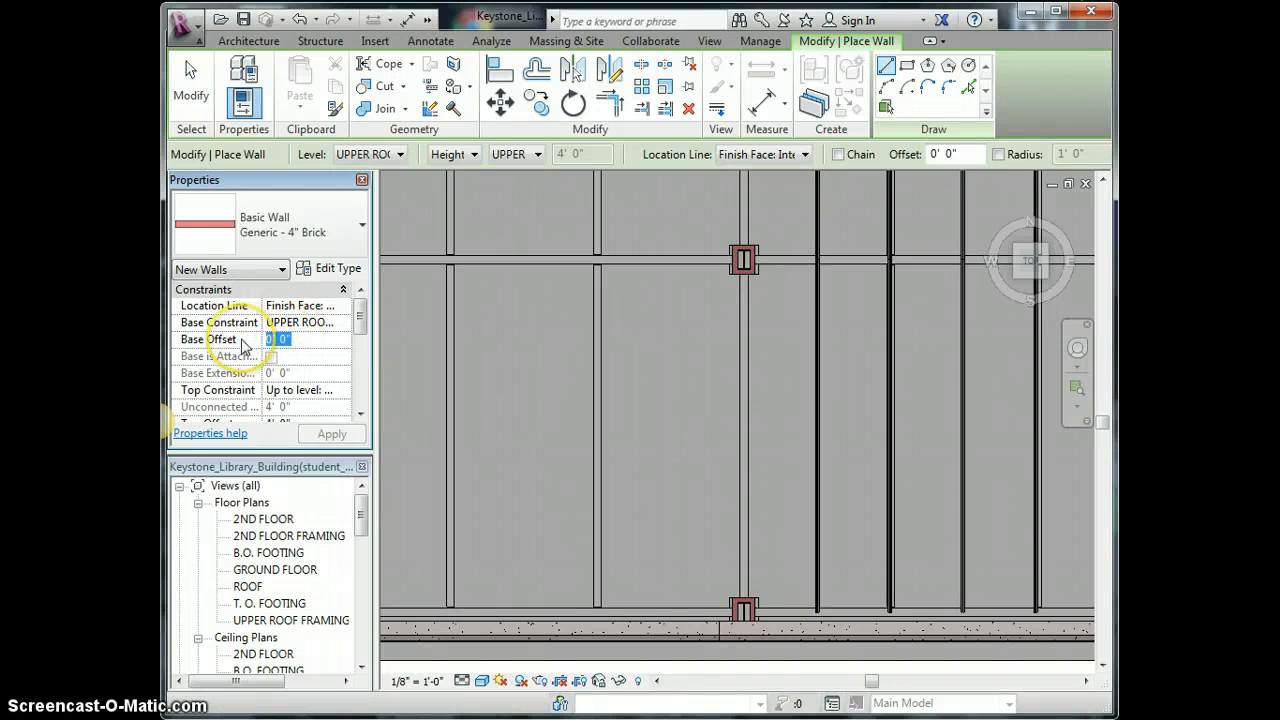
{"action": "type", "text": "-1.5"}
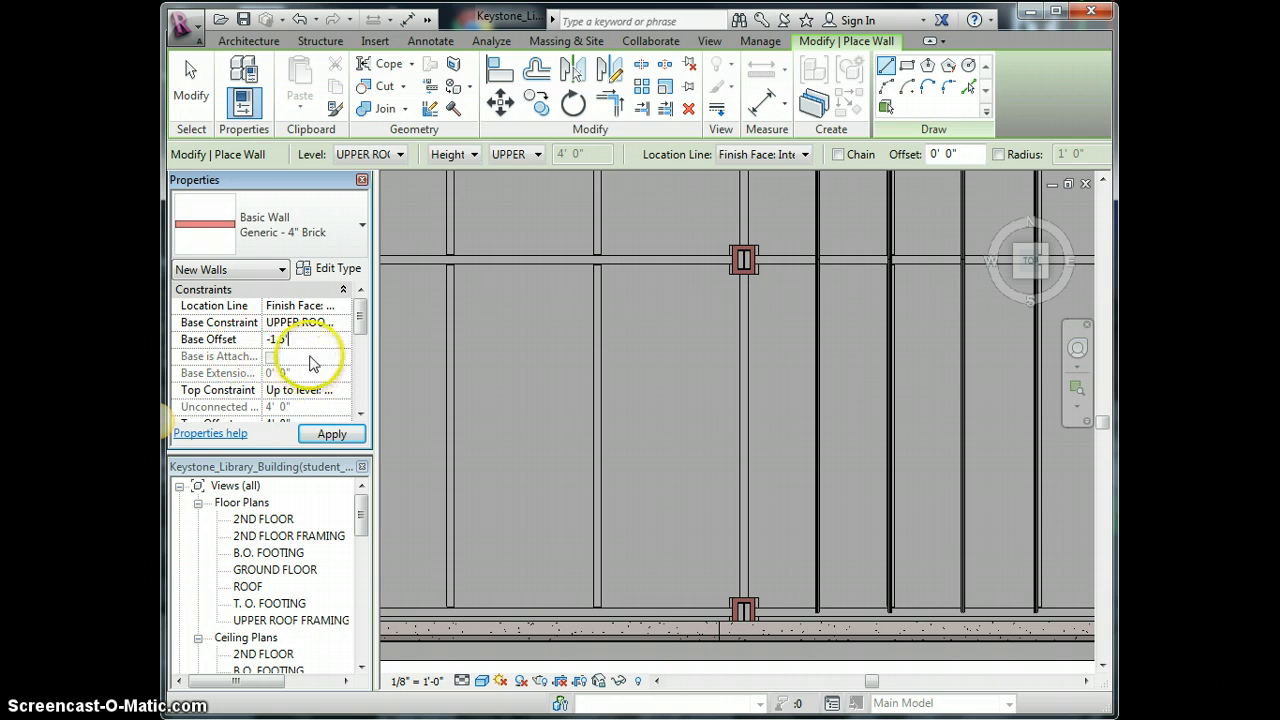
{"action": "left_click", "coordinate": [303, 389]}
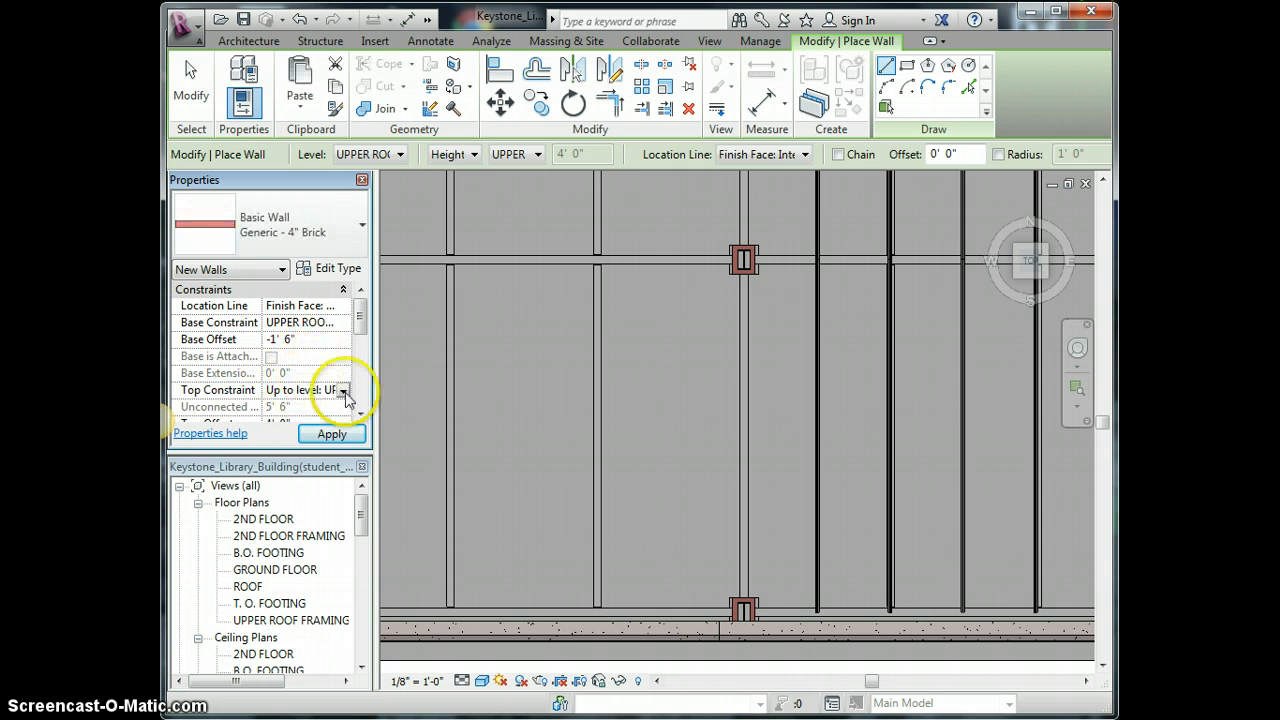
{"action": "left_click", "coordinate": [343, 392]}
{"action": "left_click", "coordinate": [340, 477]}
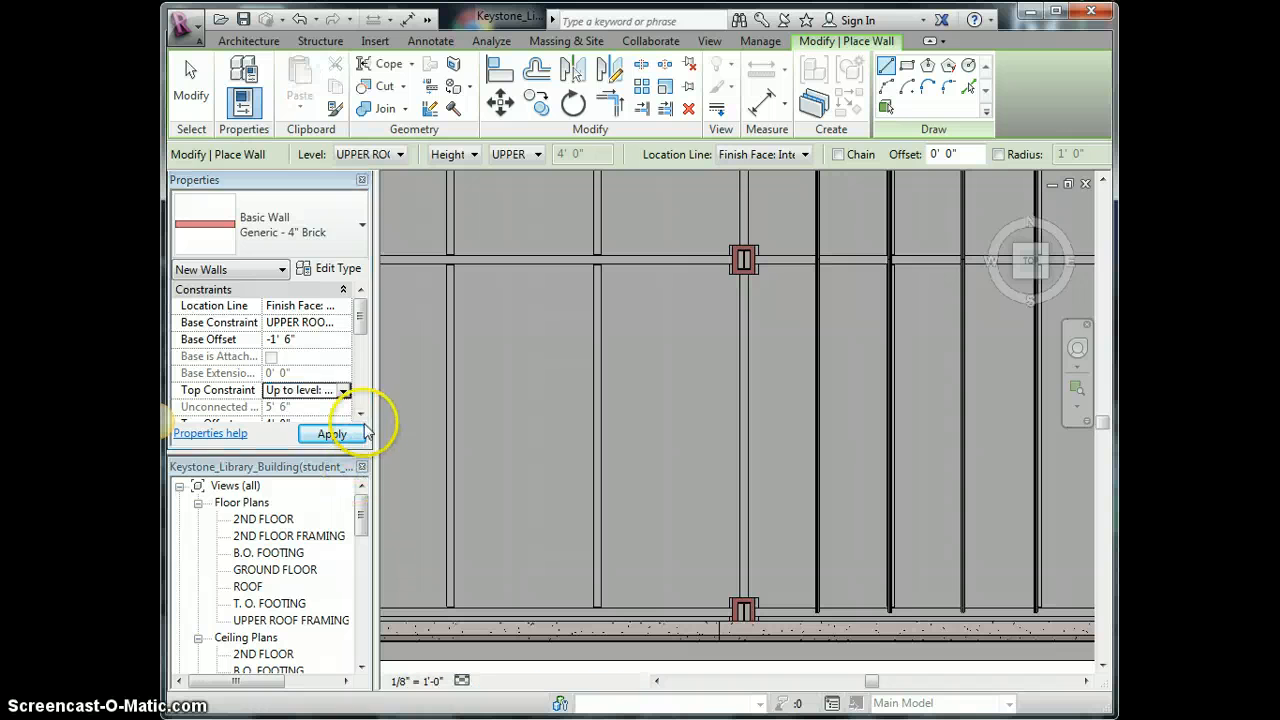
{"action": "left_click", "coordinate": [361, 416]}
{"action": "left_click", "coordinate": [284, 392]}
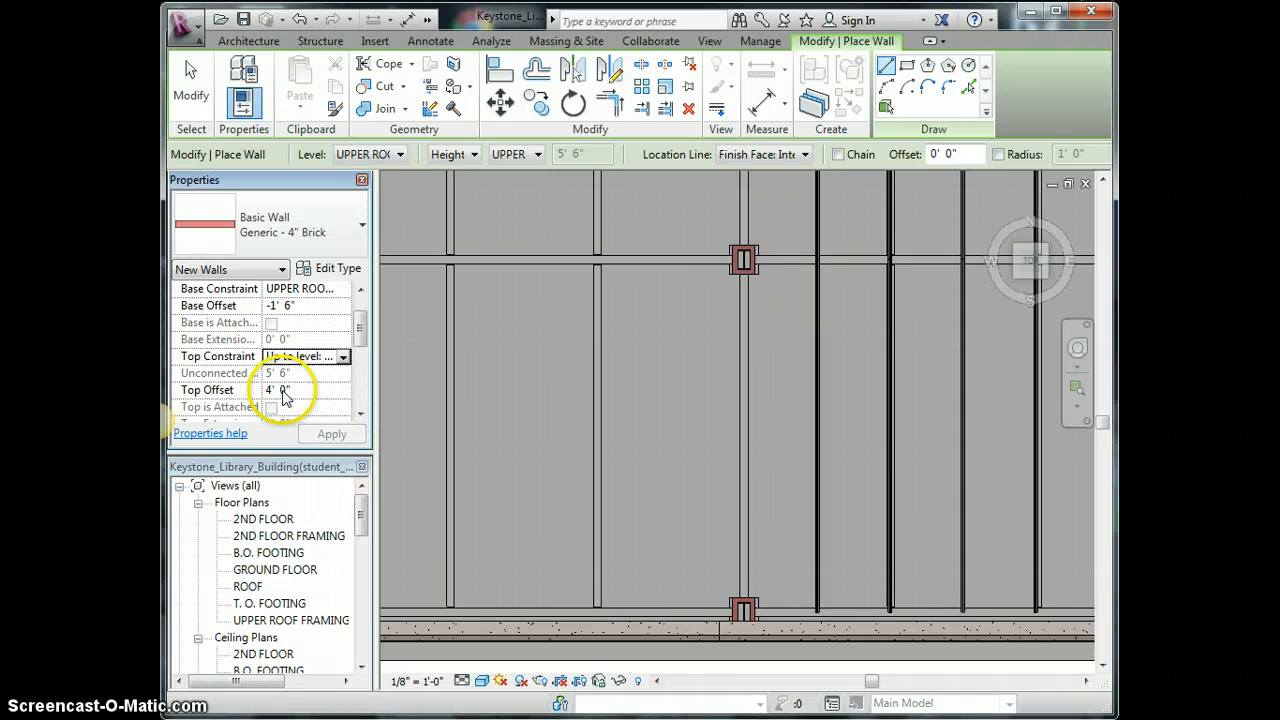
- Draw the first brick wall along the west edge of the W12X26 beam, from the south column's brick face to the north column's
{"action": "left_click", "coordinate": [742, 606]}
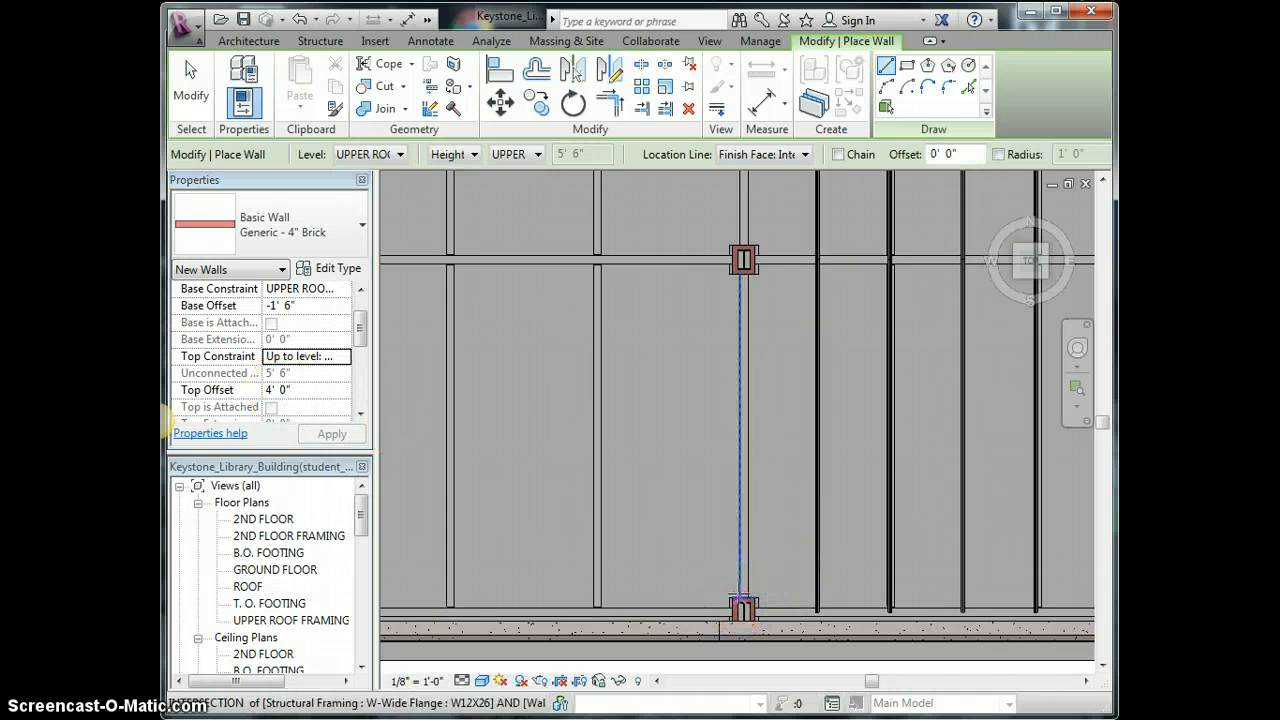
{"action": "scroll", "coordinate": [740, 595], "scroll_direction": "up", "scroll_amount": 2}
{"action": "scroll", "coordinate": [738, 605], "scroll_direction": "up", "scroll_amount": 1}
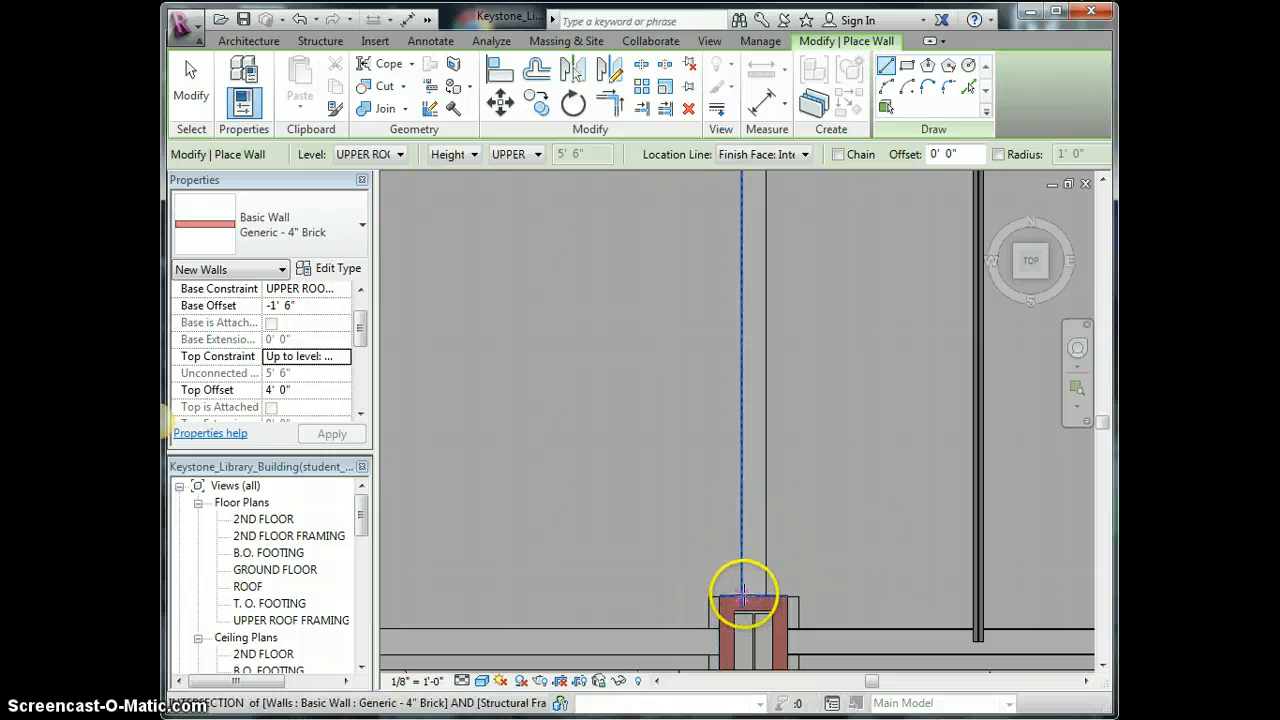
{"action": "scroll", "coordinate": [741, 598], "scroll_direction": "up", "scroll_amount": 3}
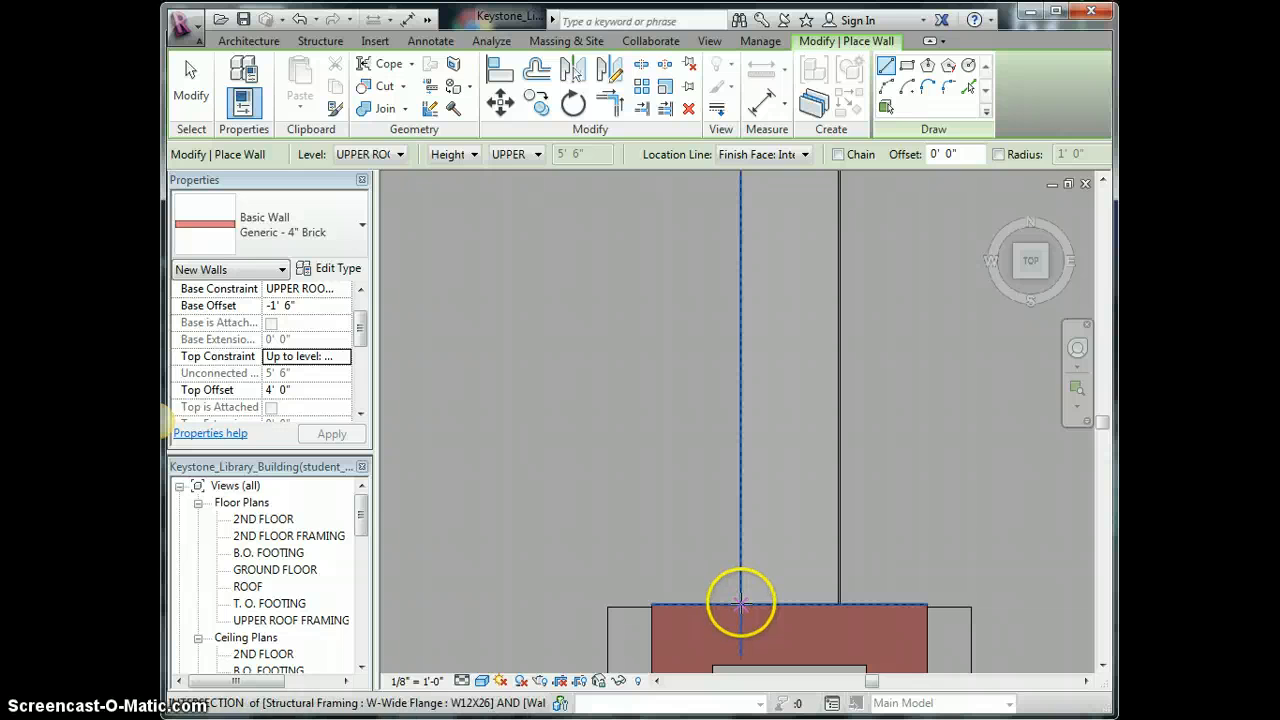
{"action": "left_click", "coordinate": [741, 604]}
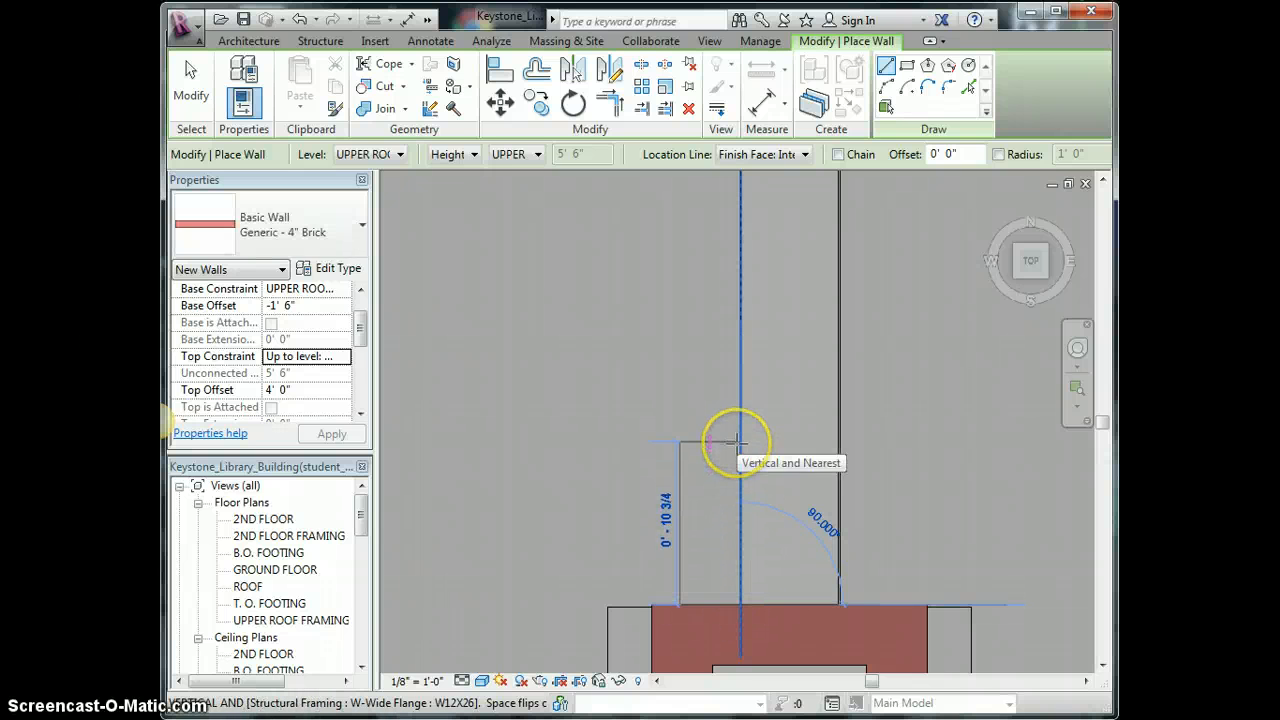
{"action": "scroll", "coordinate": [737, 443], "scroll_direction": "down", "scroll_amount": 5}
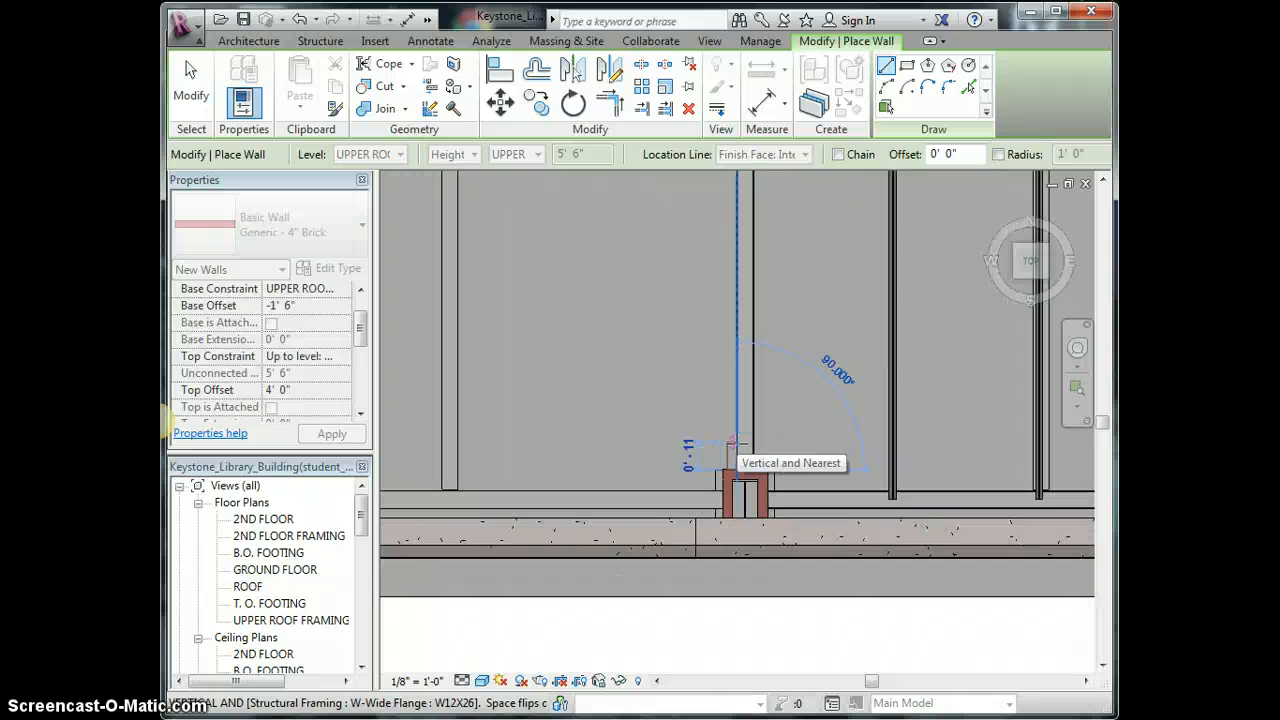
{"action": "scroll", "coordinate": [737, 443], "scroll_direction": "down", "scroll_amount": 2}
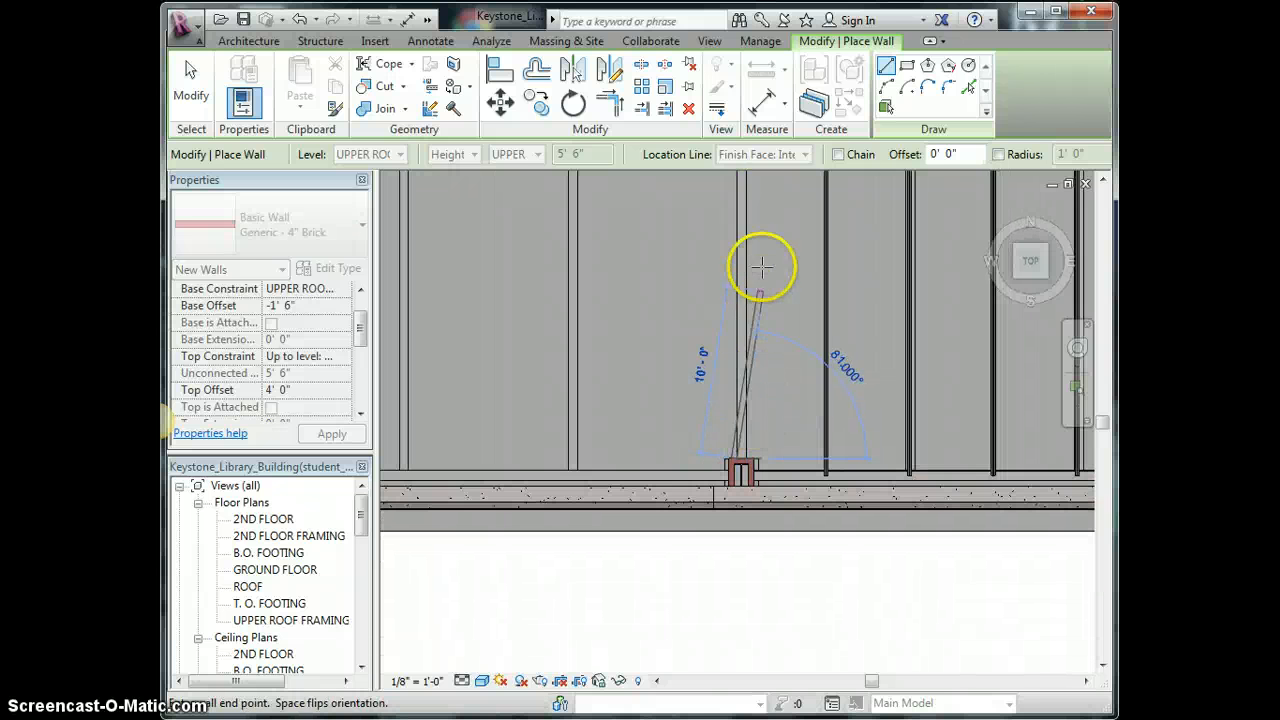
{"action": "middle_click_drag", "start_coordinate": [737, 240], "coordinate": [737, 421]}
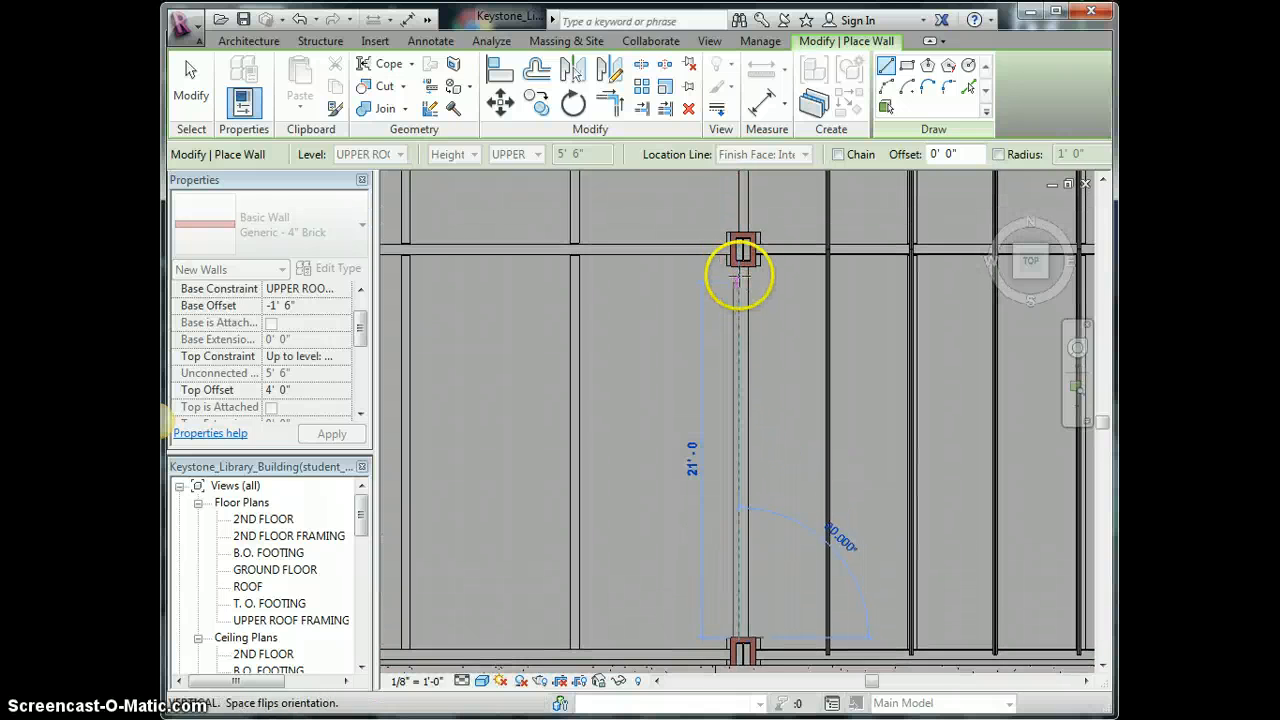
{"action": "scroll", "coordinate": [739, 268], "scroll_direction": "up", "scroll_amount": 1}
{"action": "scroll", "coordinate": [739, 266], "scroll_direction": "up", "scroll_amount": 3}
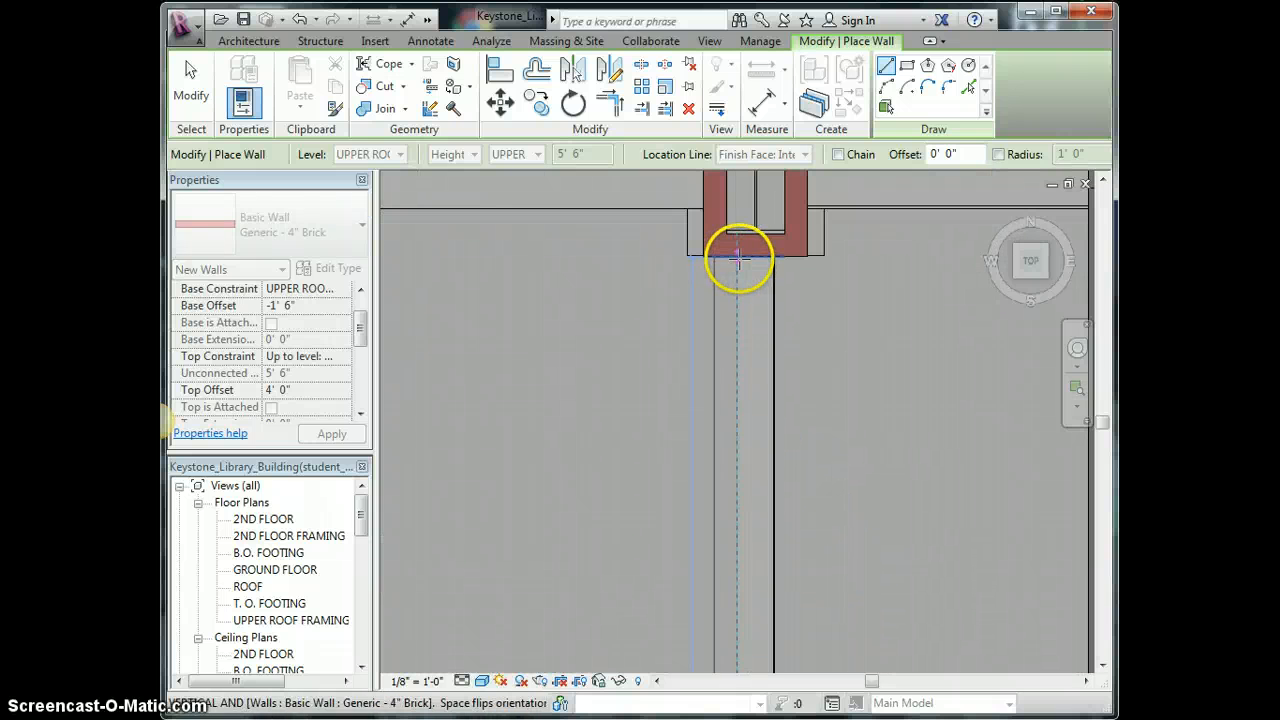
{"action": "left_click", "coordinate": [737, 256]}
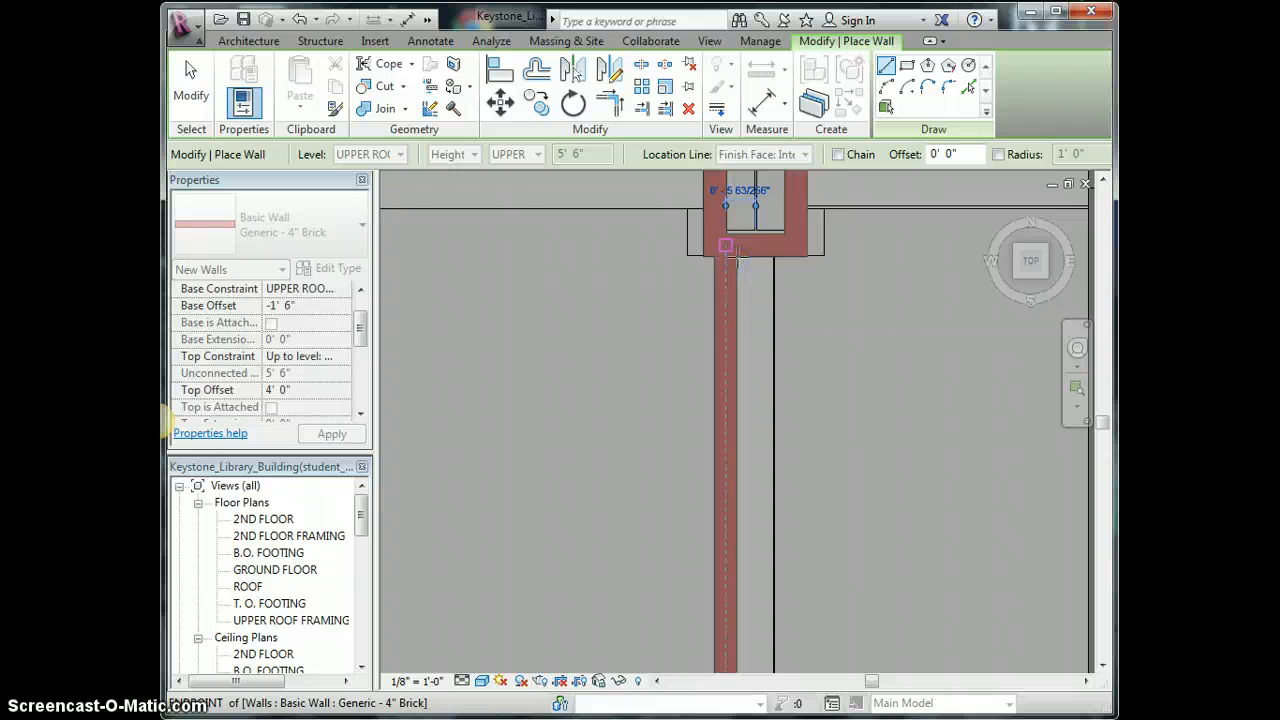
- Draw a matching brick wall along the beam's east edge, from the north column's brick face back to the south column's
{"action": "left_click", "coordinate": [775, 258]}
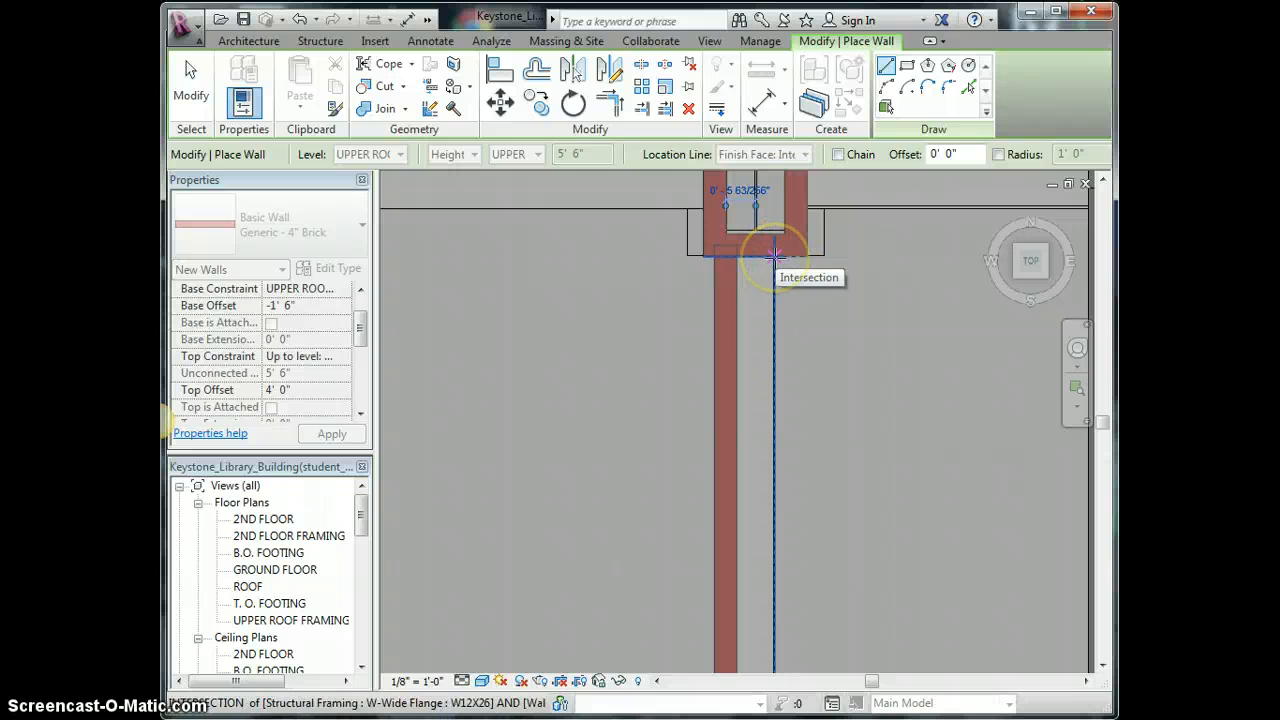
{"action": "left_click", "coordinate": [786, 423]}
{"action": "middle_click_drag", "start_coordinate": [789, 462], "coordinate": [786, 367]}
{"action": "scroll", "coordinate": [786, 367], "scroll_direction": "down", "scroll_amount": 3}
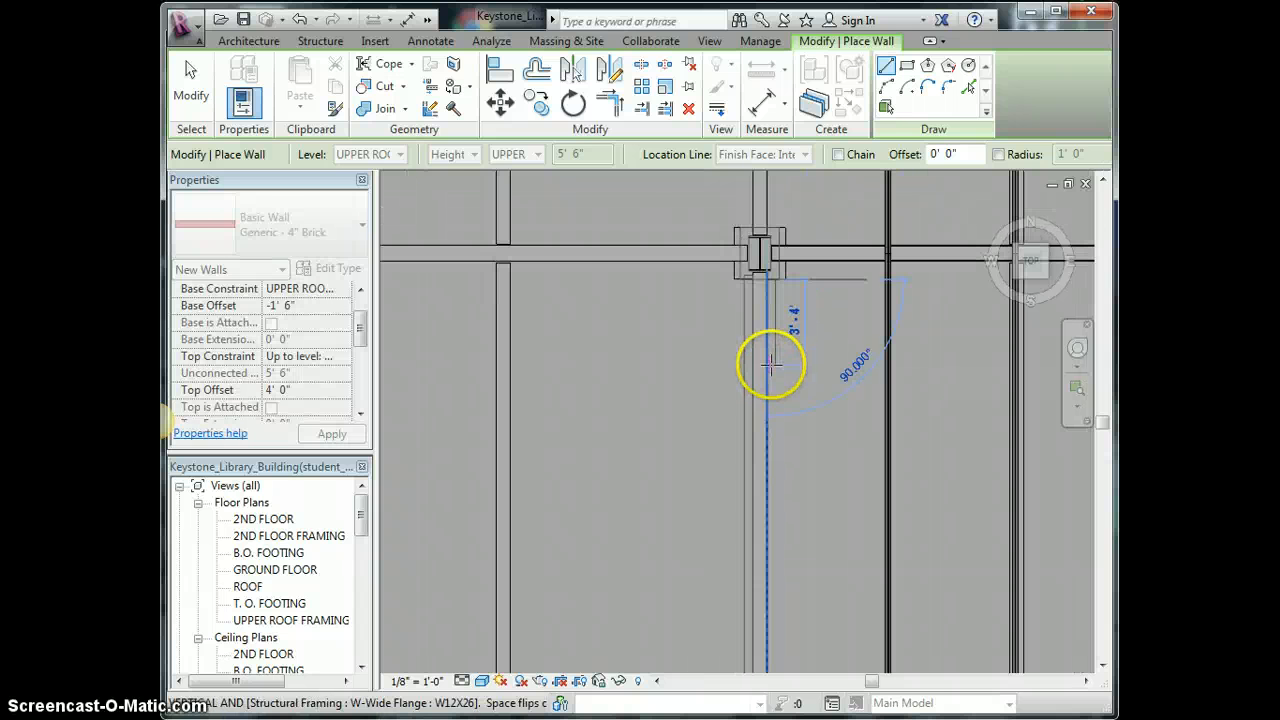
{"action": "middle_click_drag", "start_coordinate": [776, 483], "coordinate": [757, 263]}
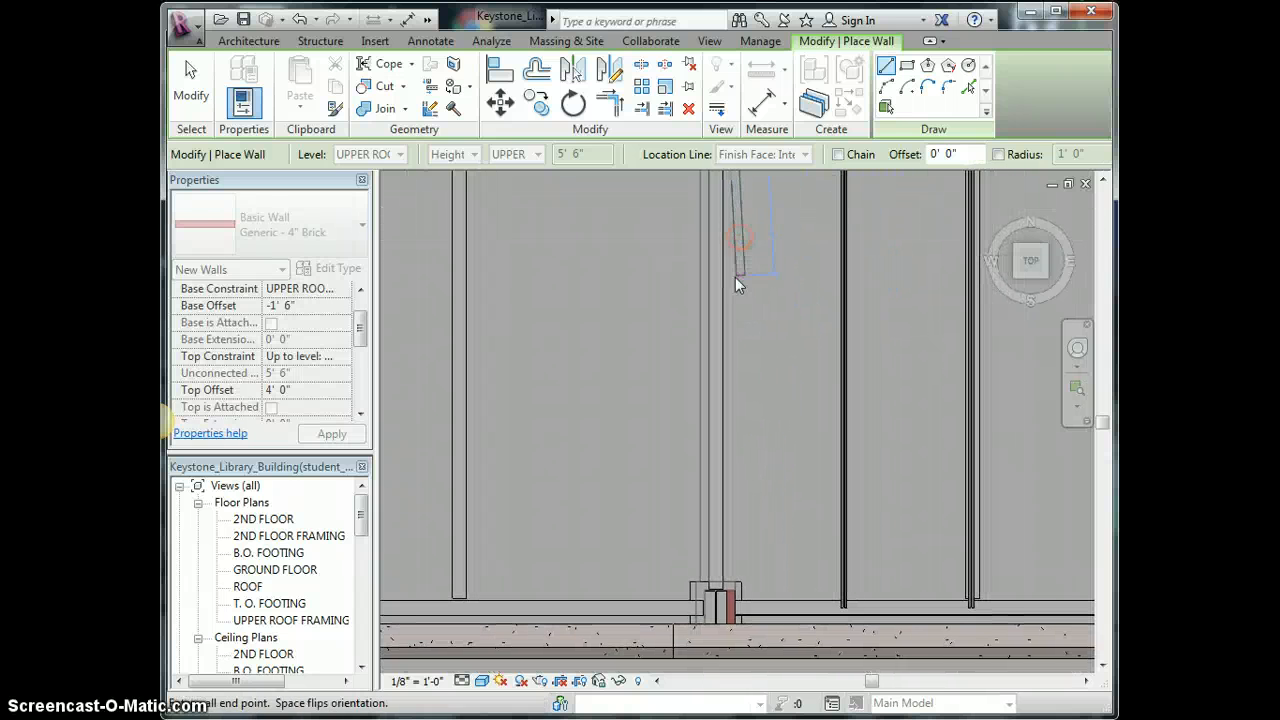
{"action": "middle_click_drag", "start_coordinate": [740, 589], "coordinate": [729, 504]}
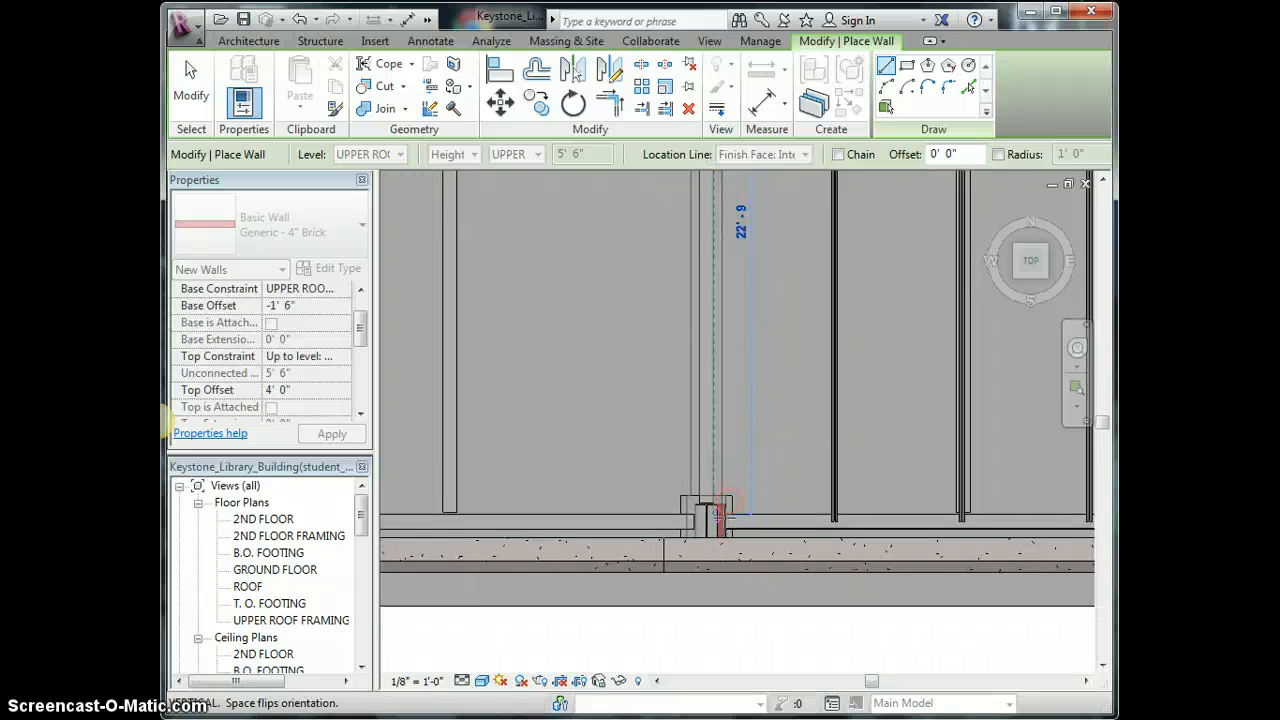
{"action": "scroll", "coordinate": [708, 487], "scroll_direction": "up", "scroll_amount": 1}
{"action": "scroll", "coordinate": [708, 487], "scroll_direction": "up", "scroll_amount": 4}
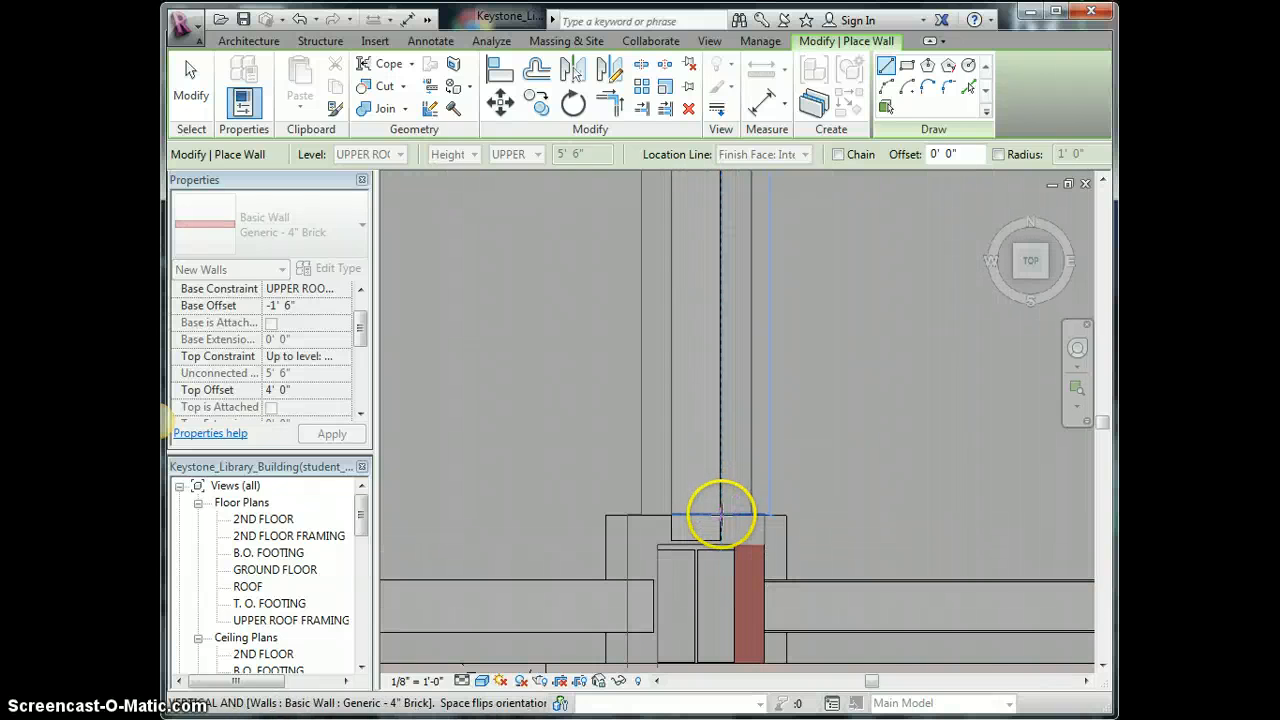
{"action": "left_click", "coordinate": [722, 516]}
{"action": "scroll", "coordinate": [803, 414], "scroll_direction": "down", "scroll_amount": 3}
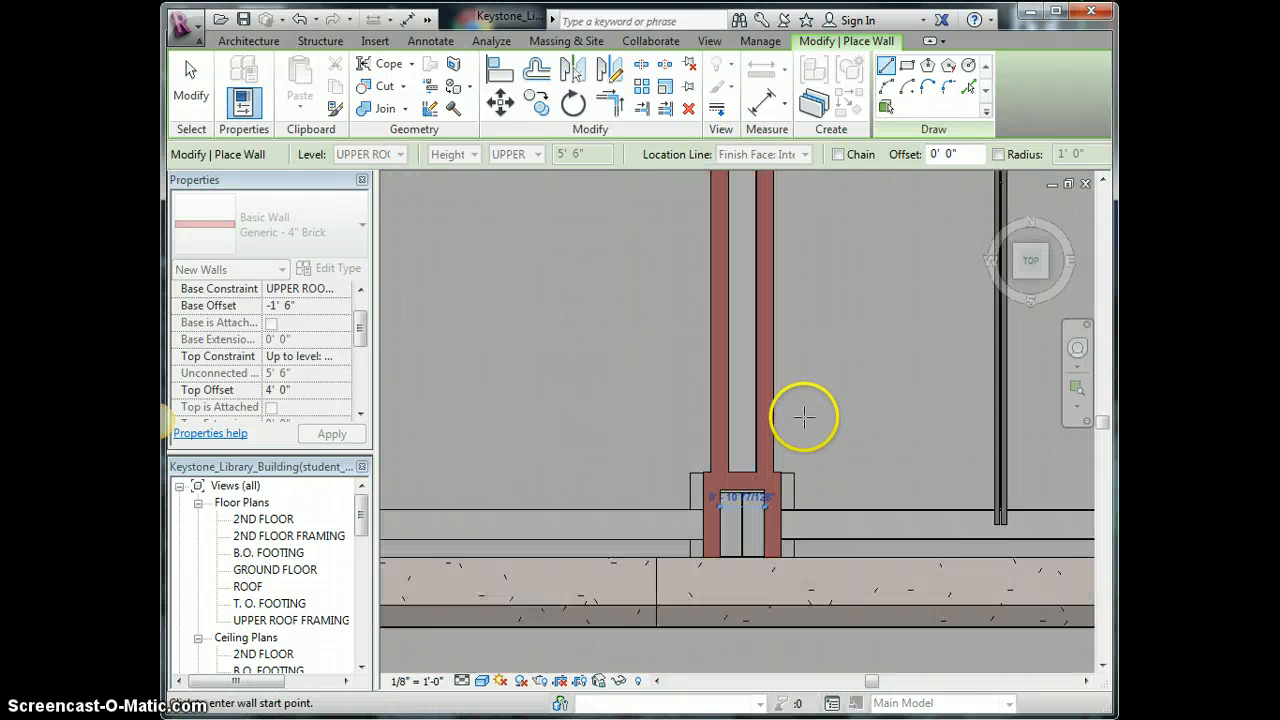
{"action": "middle_click_drag", "start_coordinate": [846, 289], "coordinate": [807, 530]}
{"action": "scroll", "coordinate": [737, 380], "scroll_direction": "up", "scroll_amount": 4}
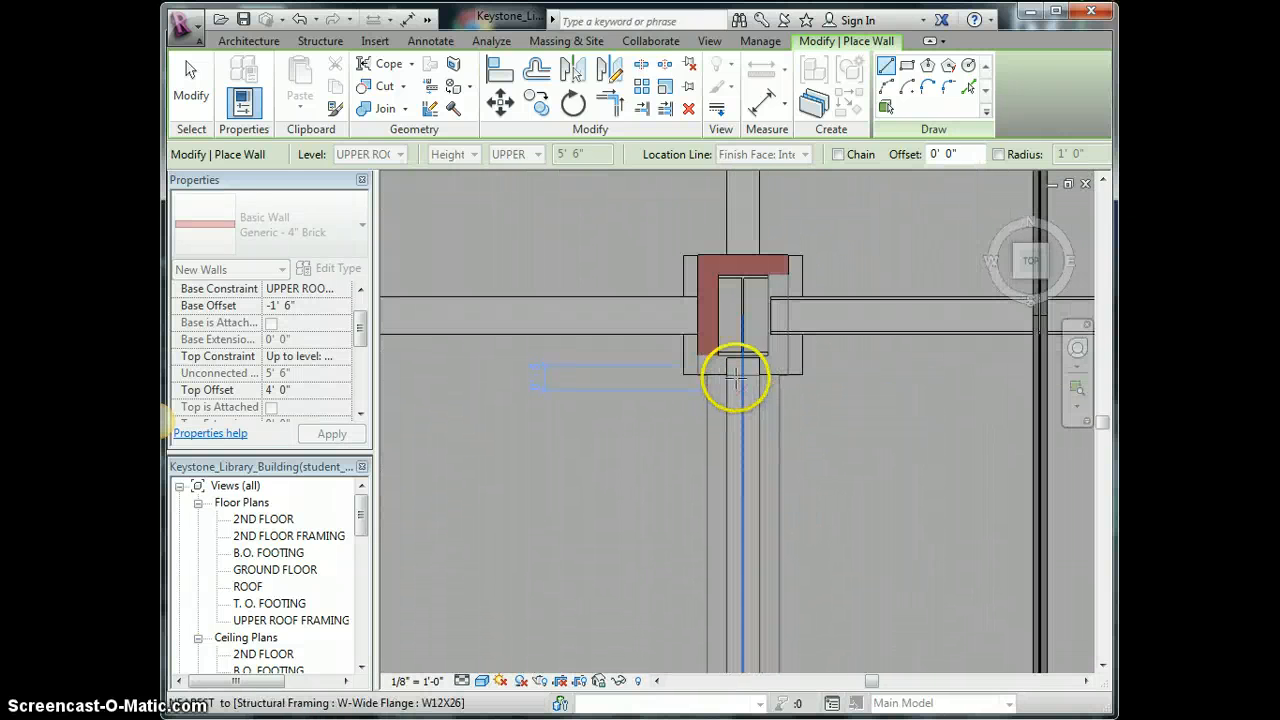
{"action": "scroll", "coordinate": [826, 410], "scroll_direction": "down", "scroll_amount": 4}
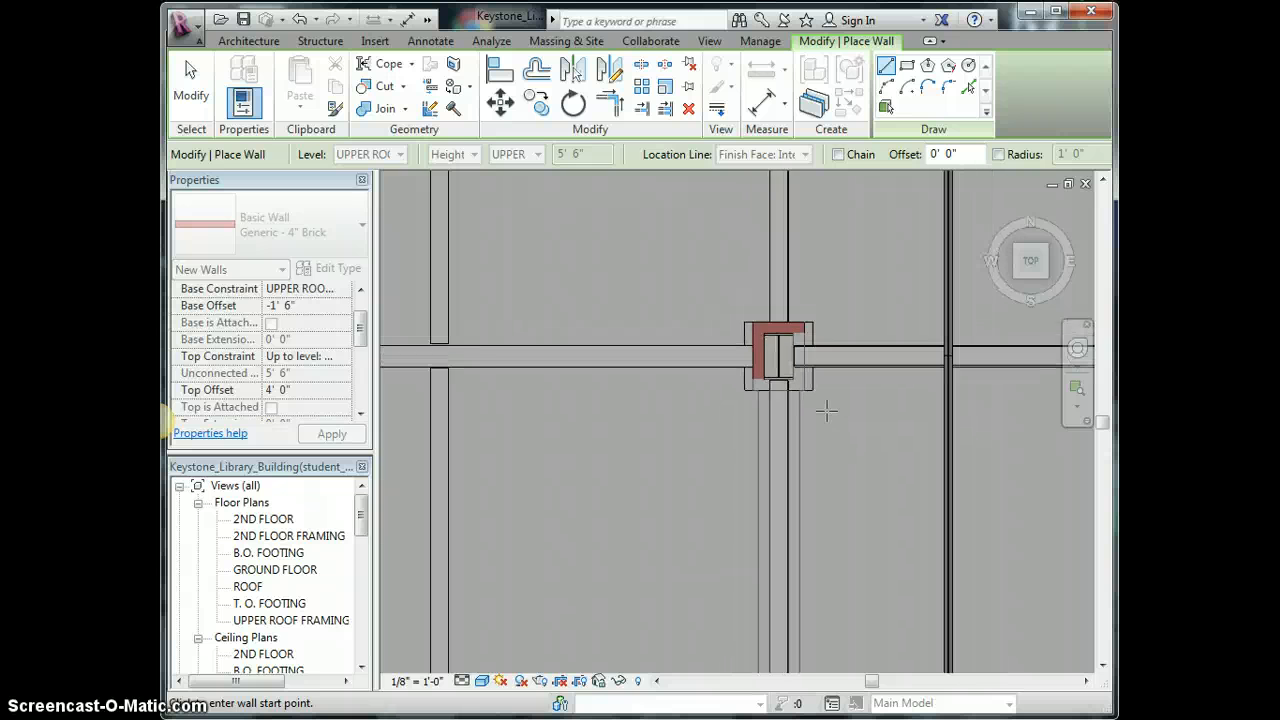
{"action": "scroll", "coordinate": [822, 410], "scroll_direction": "down", "scroll_amount": 1}
{"action": "middle_click_drag", "start_coordinate": [827, 417], "coordinate": [736, 544]}
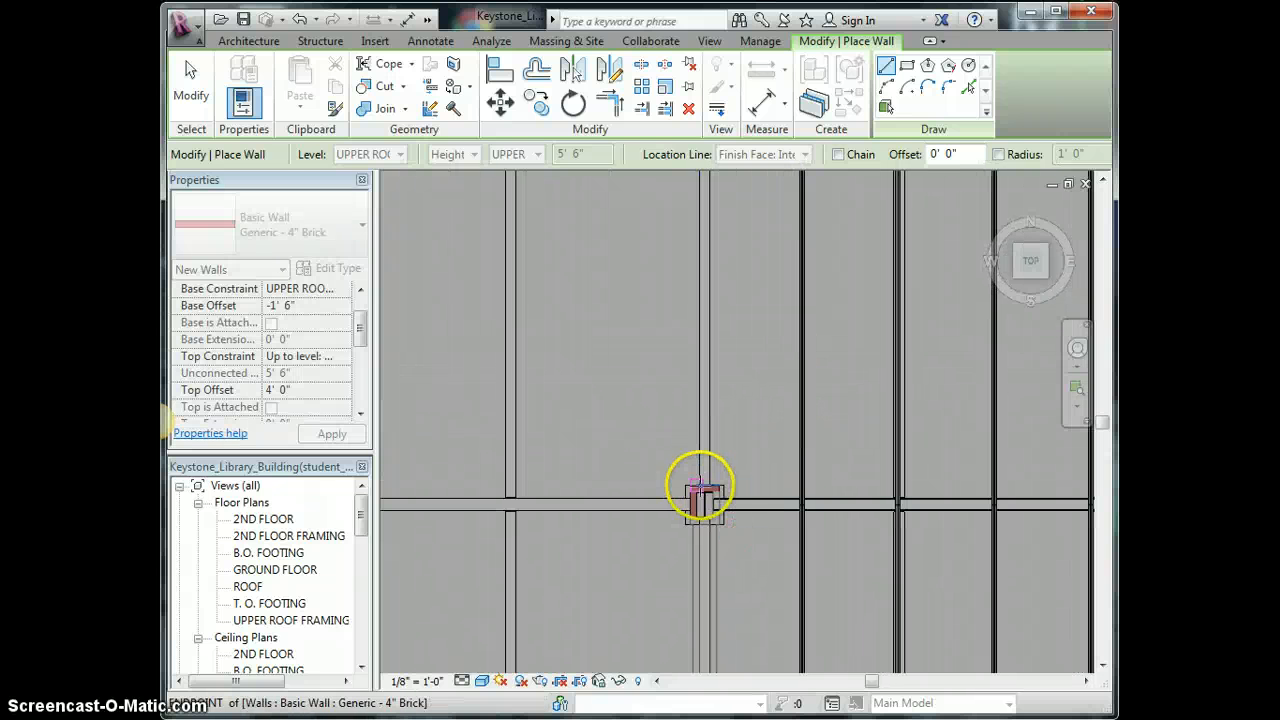
{"action": "left_click", "coordinate": [702, 488]}
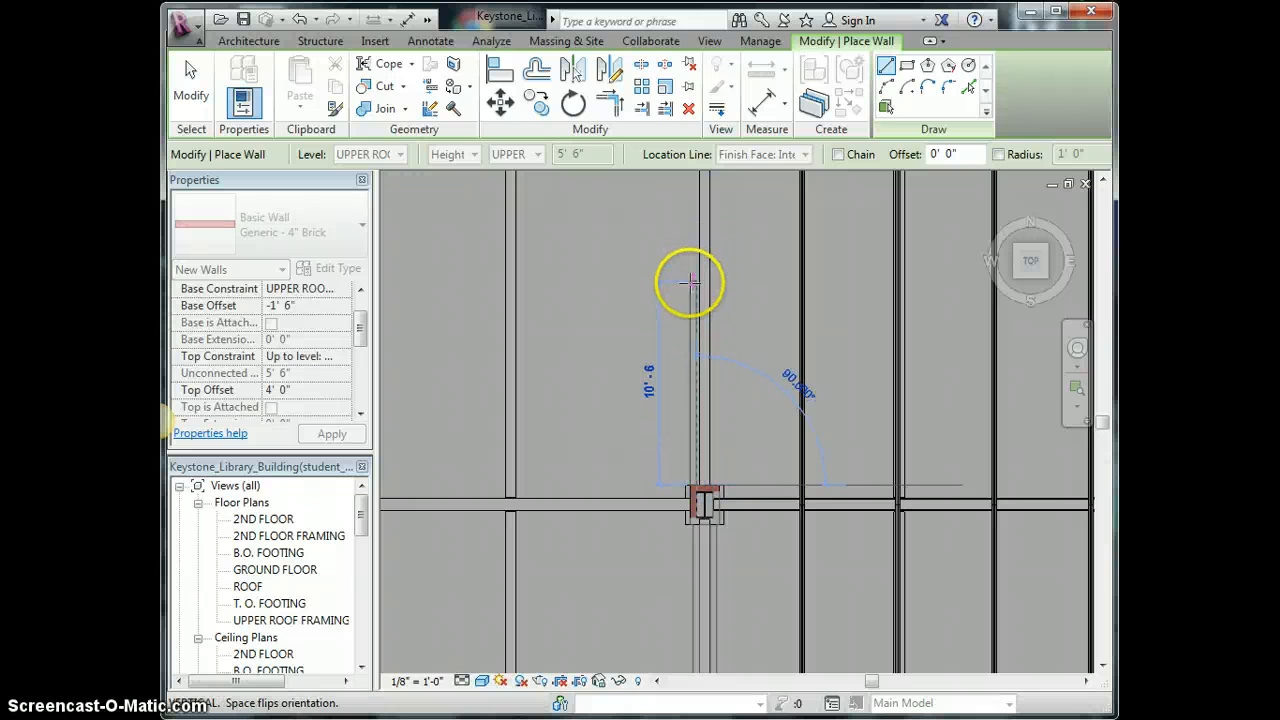
{"action": "scroll", "coordinate": [707, 452], "scroll_direction": "up", "scroll_amount": 1}
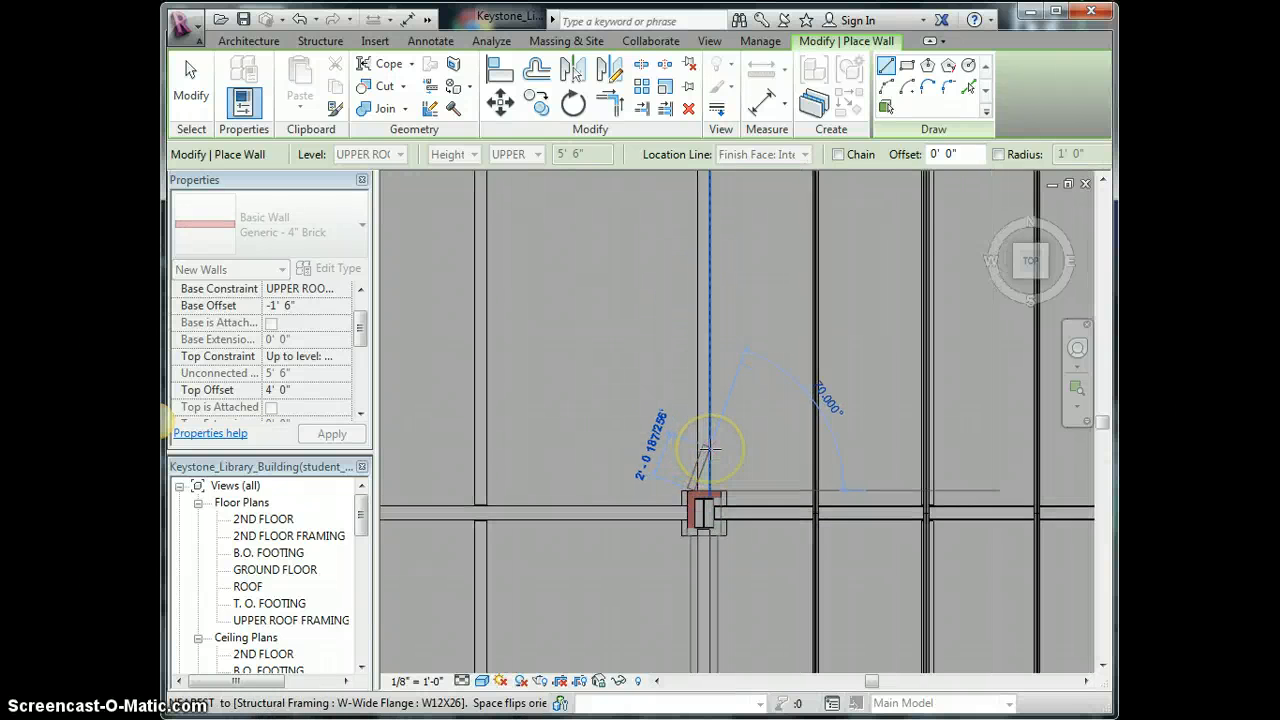
{"action": "scroll", "coordinate": [707, 452], "scroll_direction": "up", "scroll_amount": 2}
{"action": "left_click", "coordinate": [706, 447]}
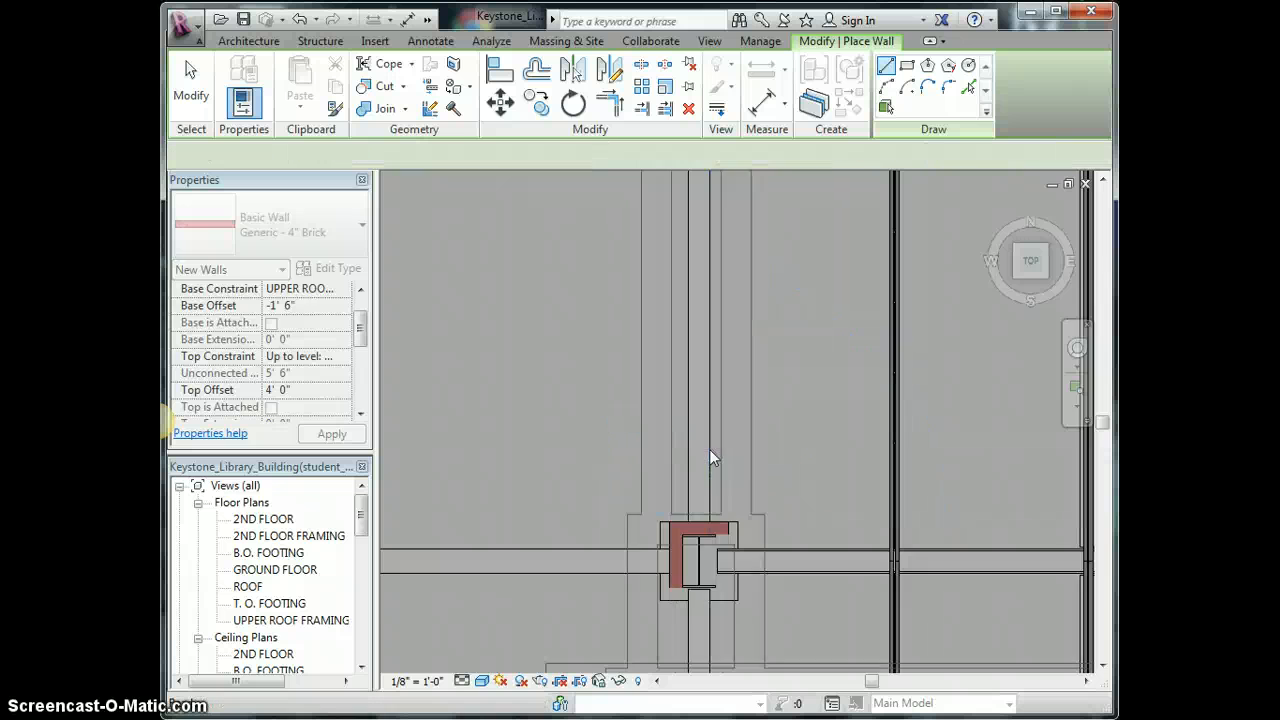
{"action": "scroll", "coordinate": [692, 505], "scroll_direction": "up", "scroll_amount": 2}
{"action": "scroll", "coordinate": [730, 460], "scroll_direction": "down", "scroll_amount": 2}
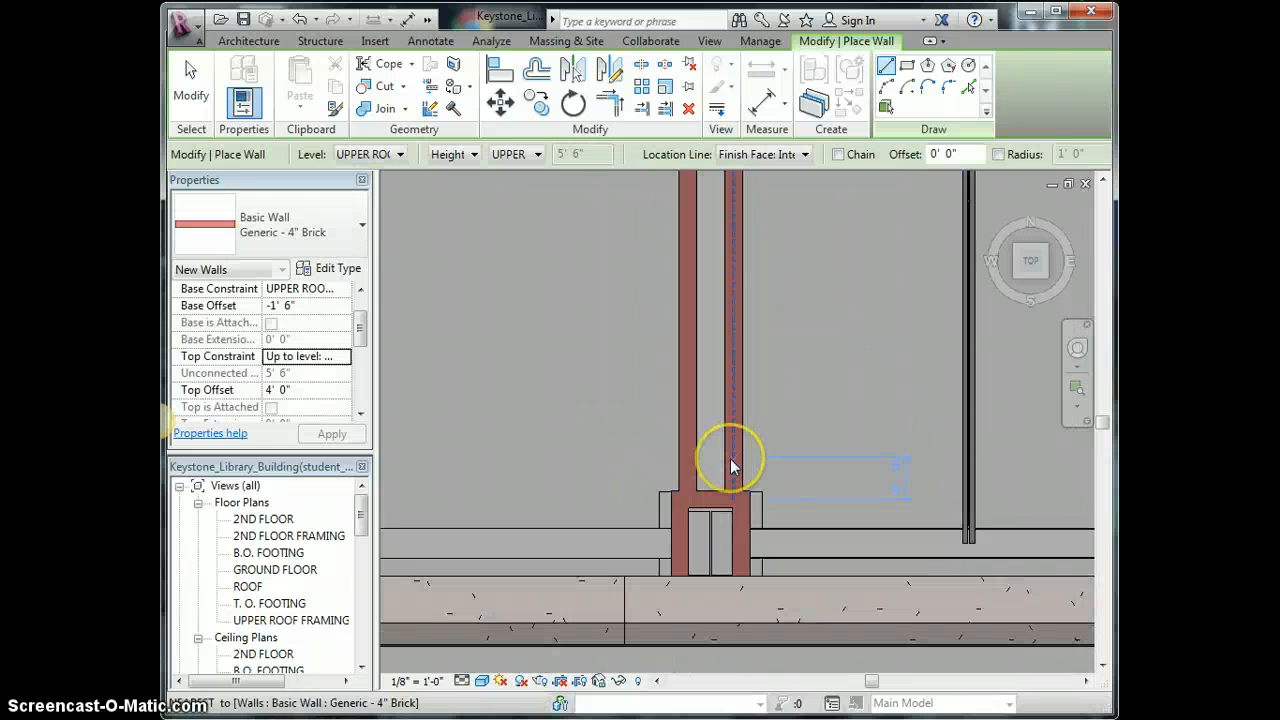
{"action": "middle_click_drag", "start_coordinate": [768, 358], "coordinate": [790, 500]}
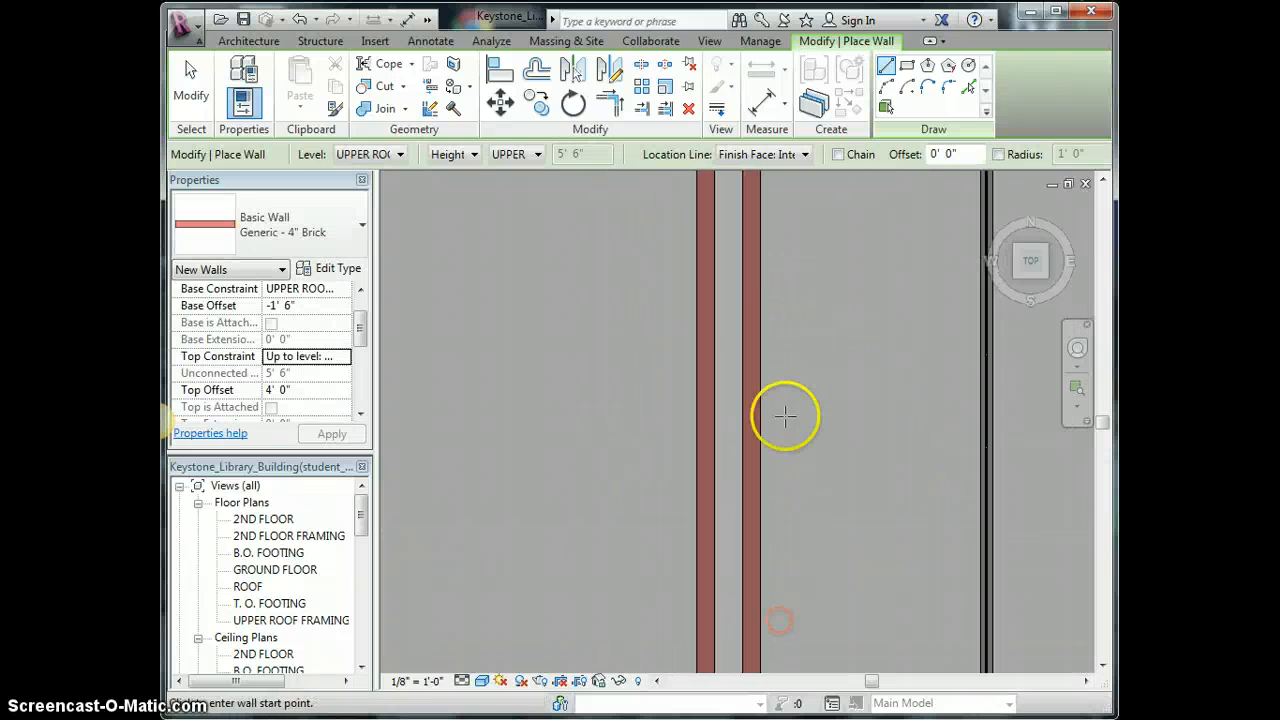
{"action": "middle_click_drag", "start_coordinate": [786, 414], "coordinate": [800, 681]}
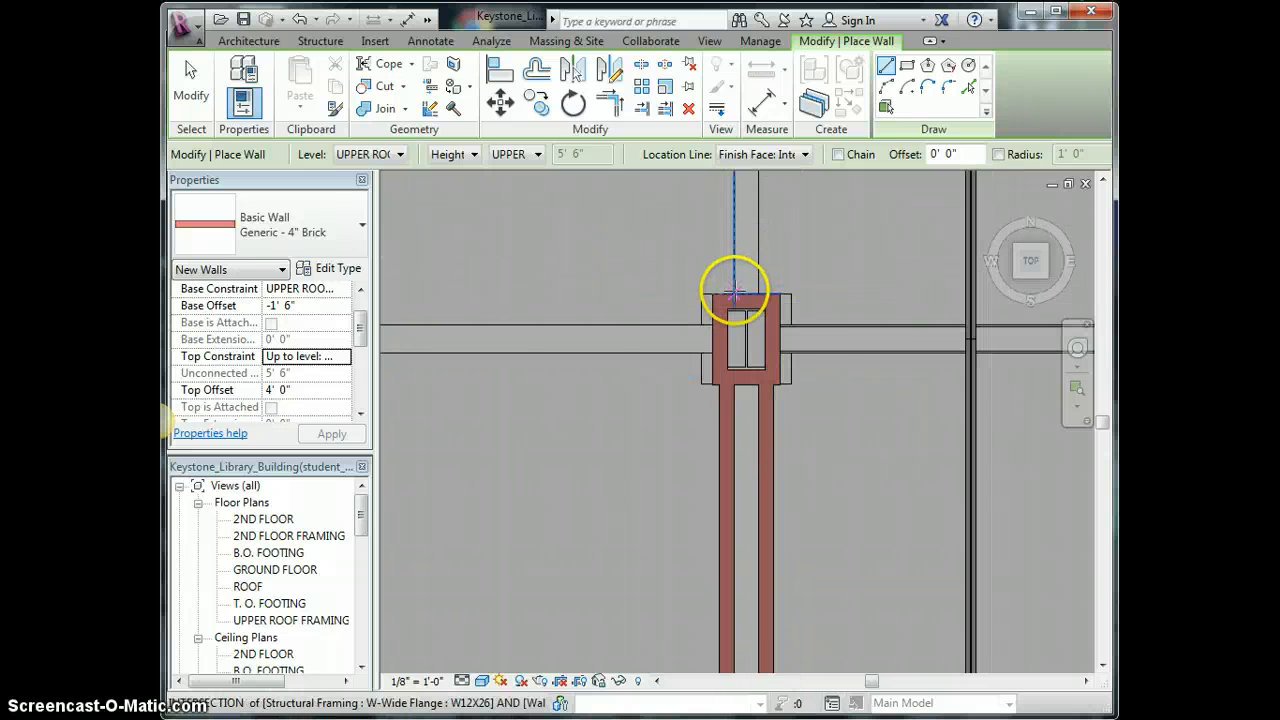
{"action": "left_click", "coordinate": [734, 292]}
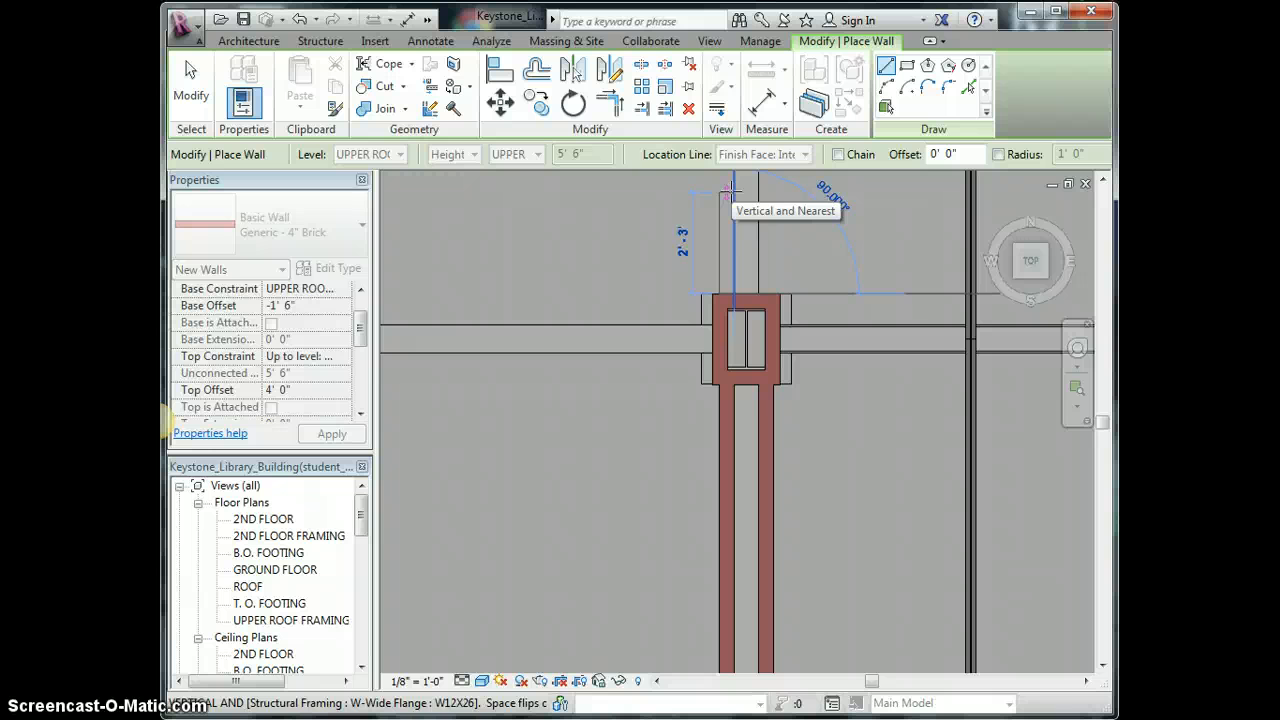
- Orbit to an isometric view and examine the pair of brick walls enclosing the upper roof beam between the two columns
{"action": "left_click_drag", "start_coordinate": [1025, 268], "coordinate": [1020, 280]}
{"action": "left_click", "coordinate": [1020, 279]}
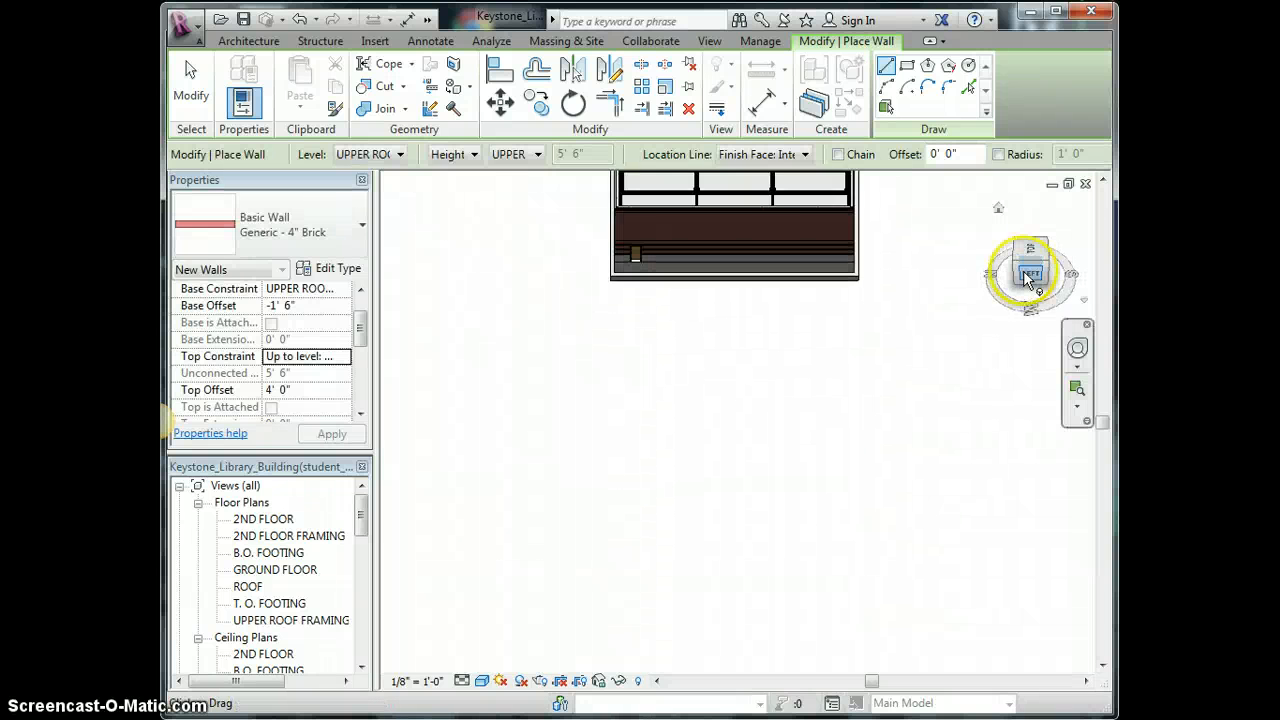
{"action": "left_click", "coordinate": [1050, 265]}
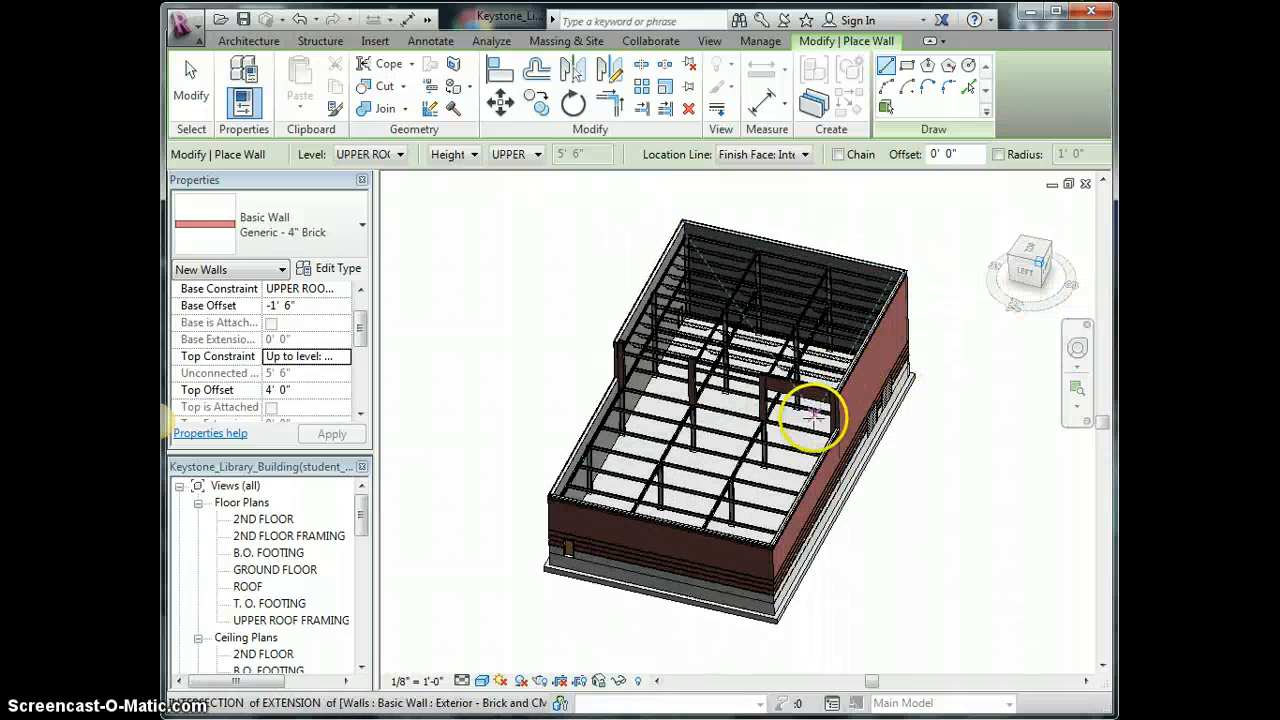
{"action": "scroll", "coordinate": [812, 412], "scroll_direction": "up", "scroll_amount": 2}
{"action": "scroll", "coordinate": [812, 411], "scroll_direction": "down", "scroll_amount": 2}
{"action": "middle_click_drag", "start_coordinate": [811, 411], "coordinate": [954, 399]}
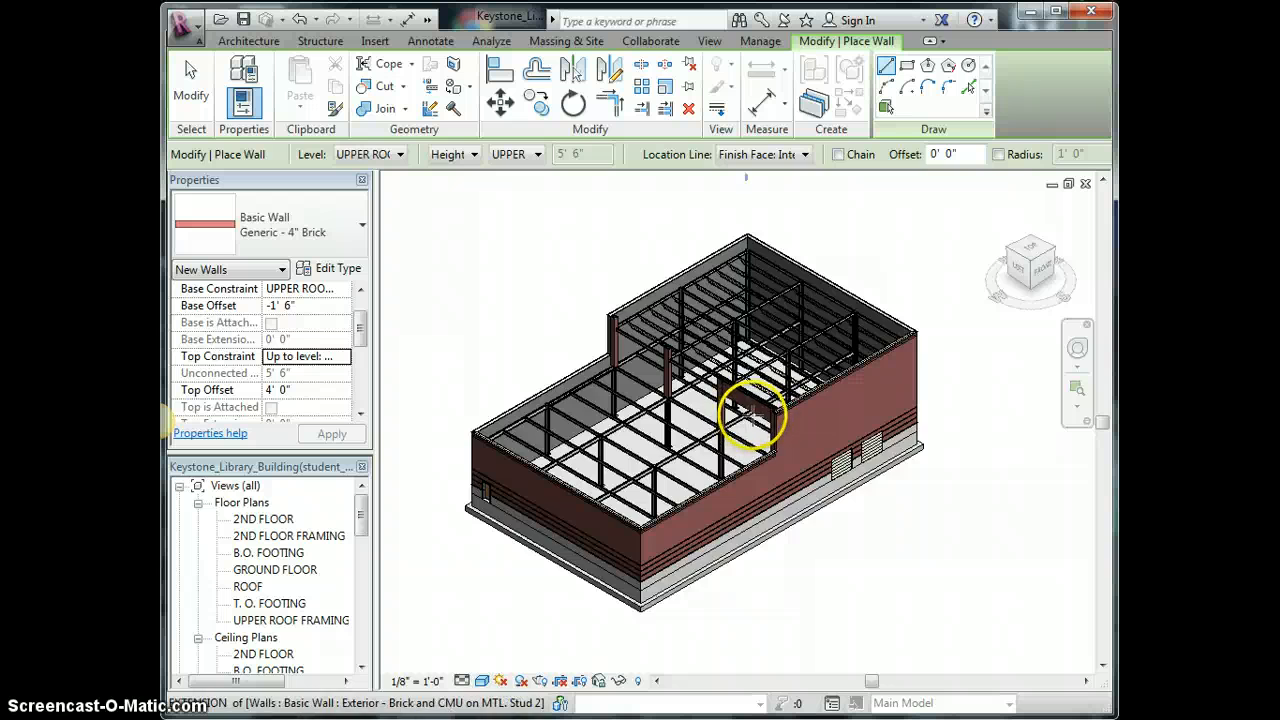
{"action": "scroll", "coordinate": [752, 415], "scroll_direction": "up", "scroll_amount": 4}
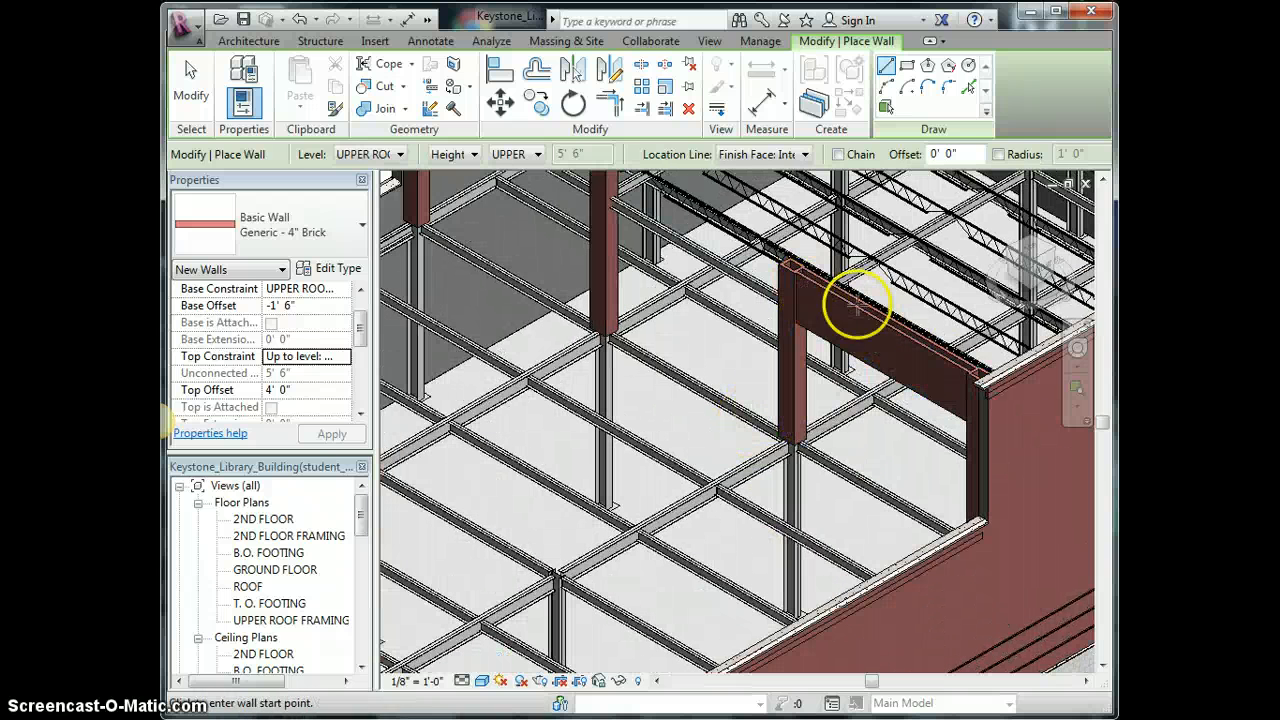